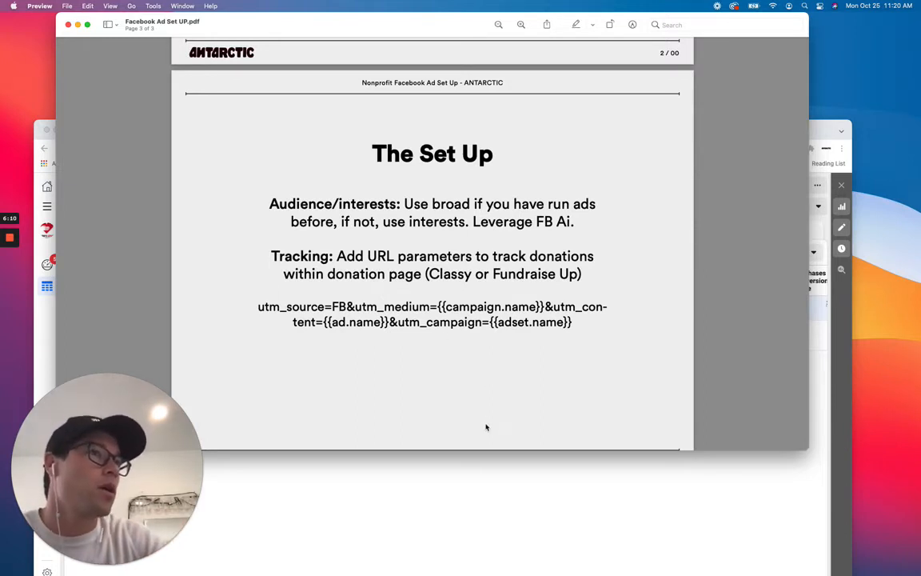
Start creating a new campaign with the Auction buying type and the Conversions objective.
{"action": "left_click", "coordinate": [492, 471]}
{"action": "left_click_drag", "start_coordinate": [488, 120], "coordinate": [486, 35]}
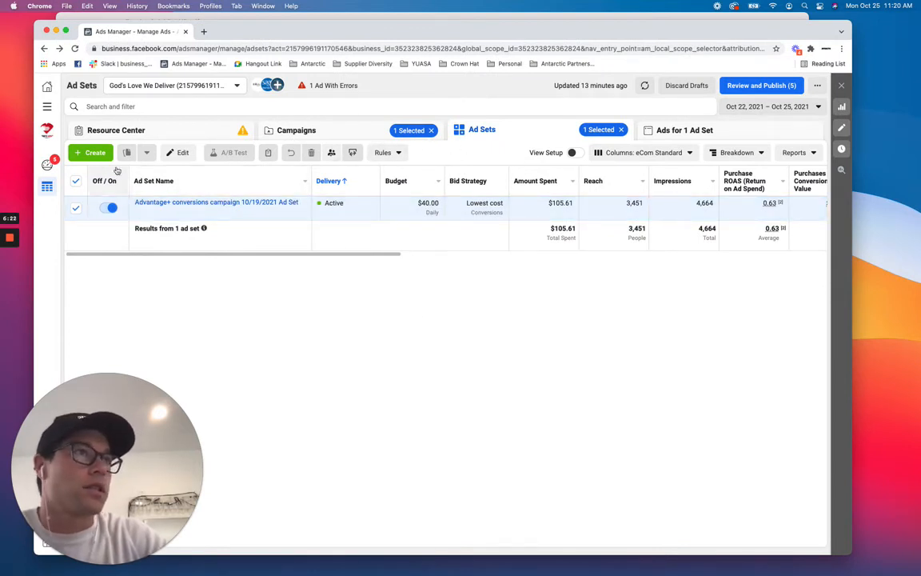
{"action": "left_click", "coordinate": [95, 153]}
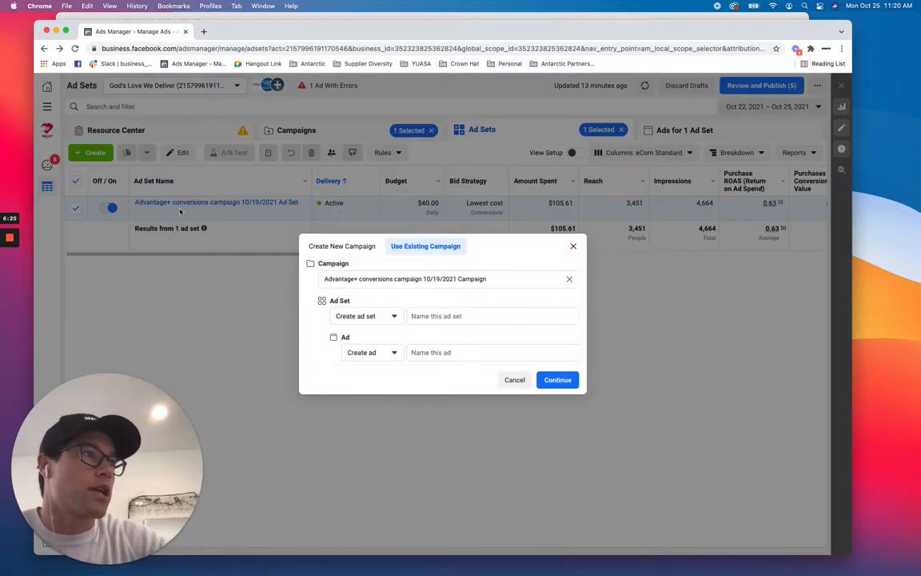
{"action": "left_click", "coordinate": [339, 246]}
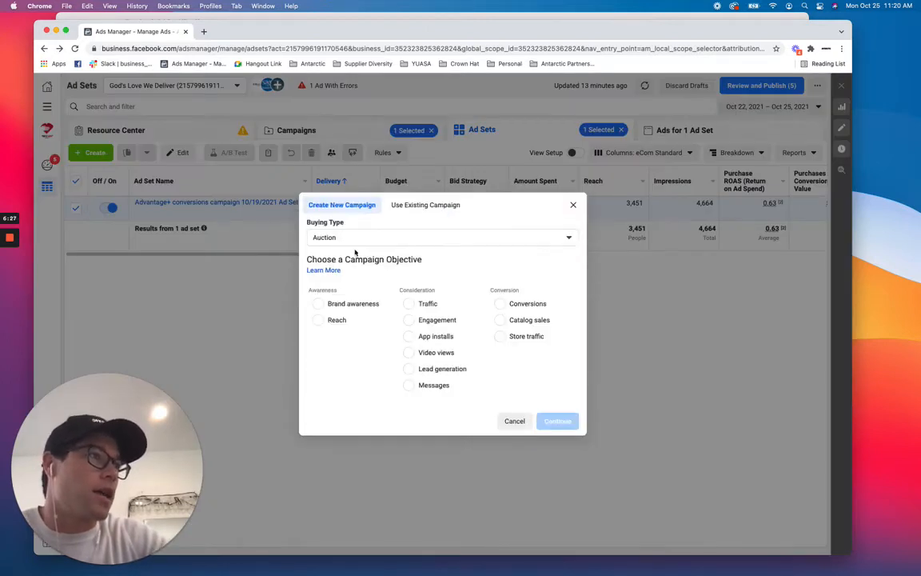
{"action": "left_click", "coordinate": [505, 304]}
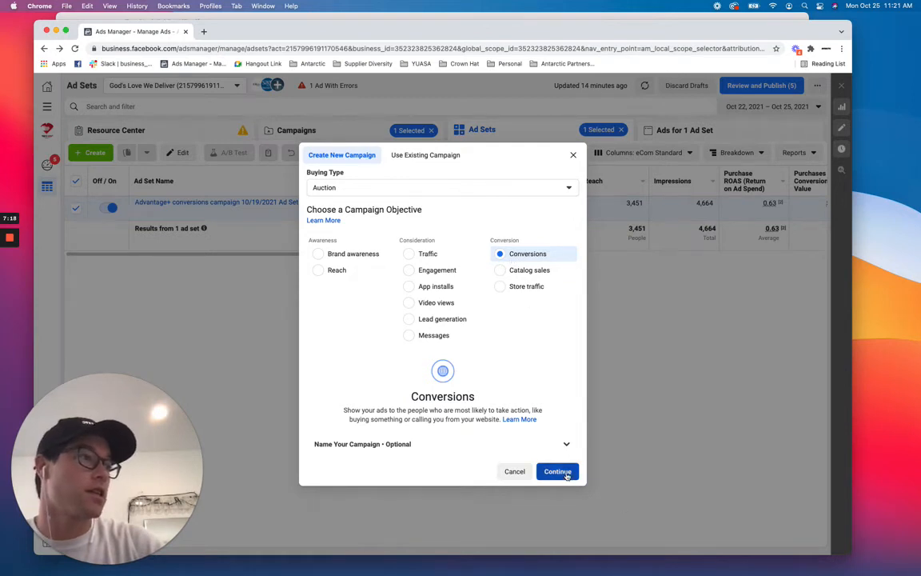
Name the campaign Test campaign and choose the Advantage+ conversions campaign creation method.
{"action": "left_click", "coordinate": [461, 441]}
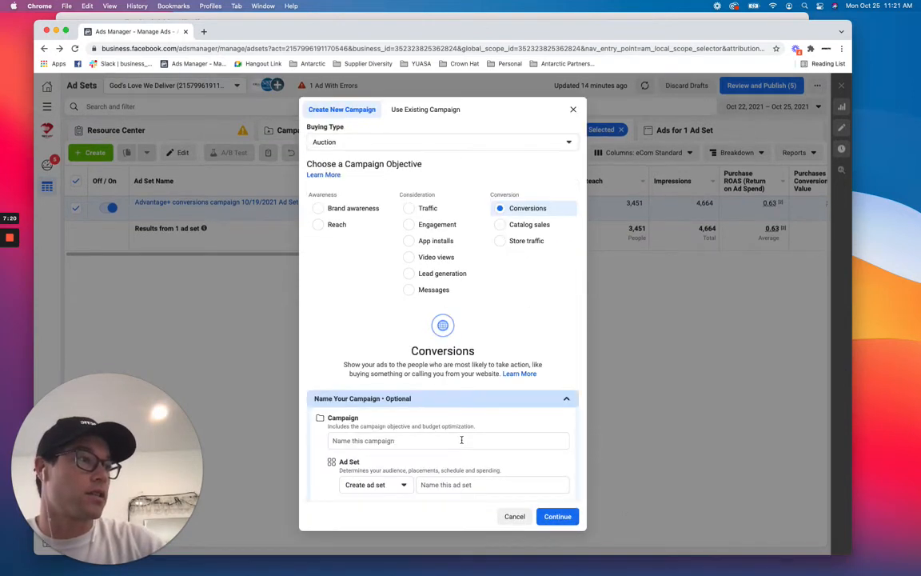
{"action": "left_click", "coordinate": [432, 391]}
{"action": "type", "text": "Tes"}
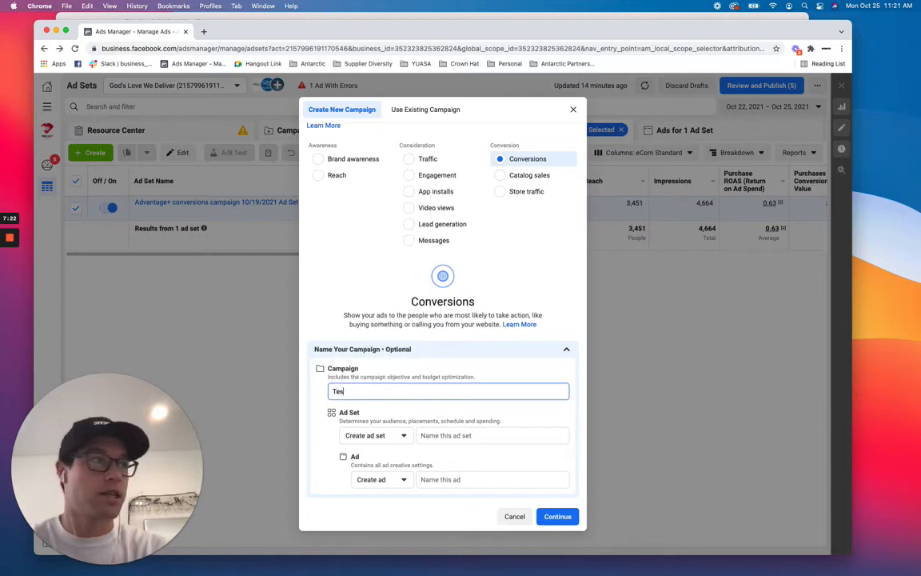
{"action": "type", "text": "t campaign"}
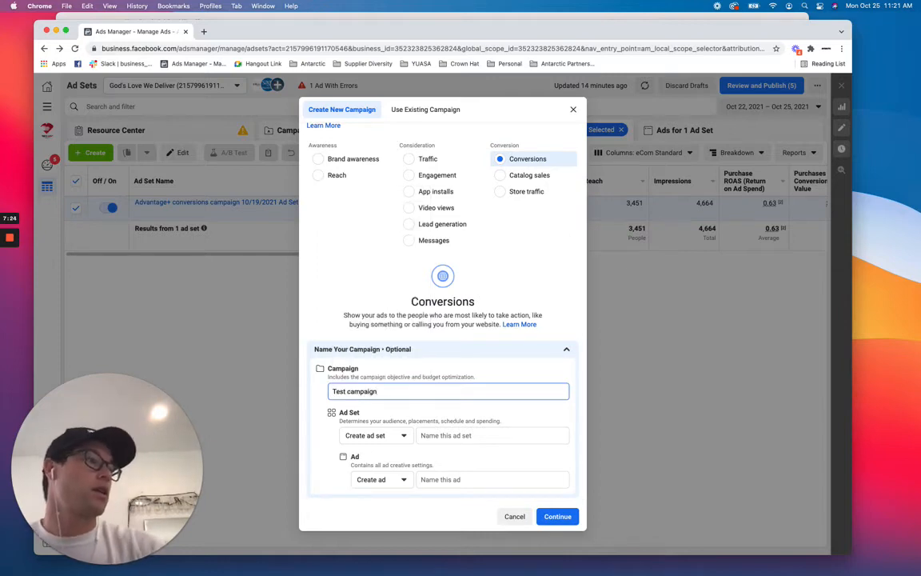
{"action": "left_click", "coordinate": [557, 515]}
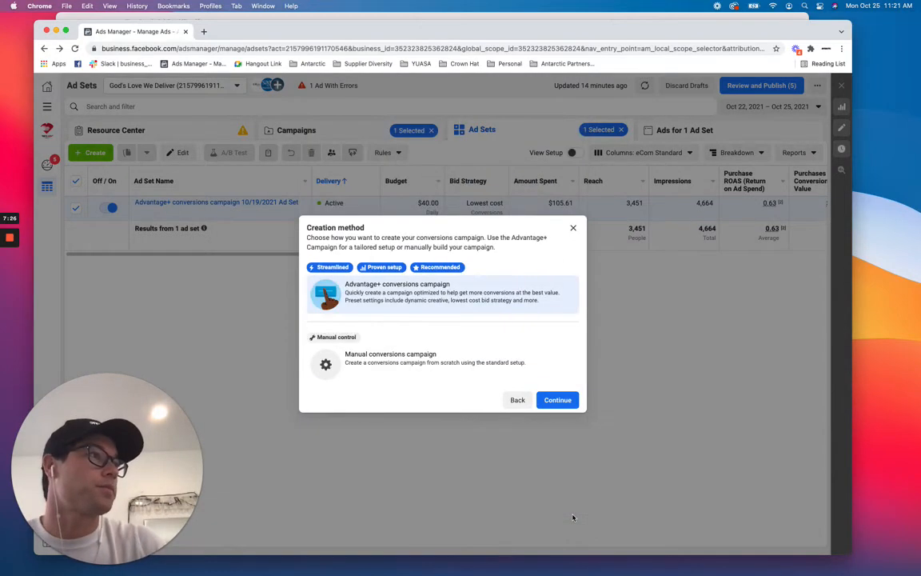
{"action": "mouse_move", "coordinate": [328, 339]}
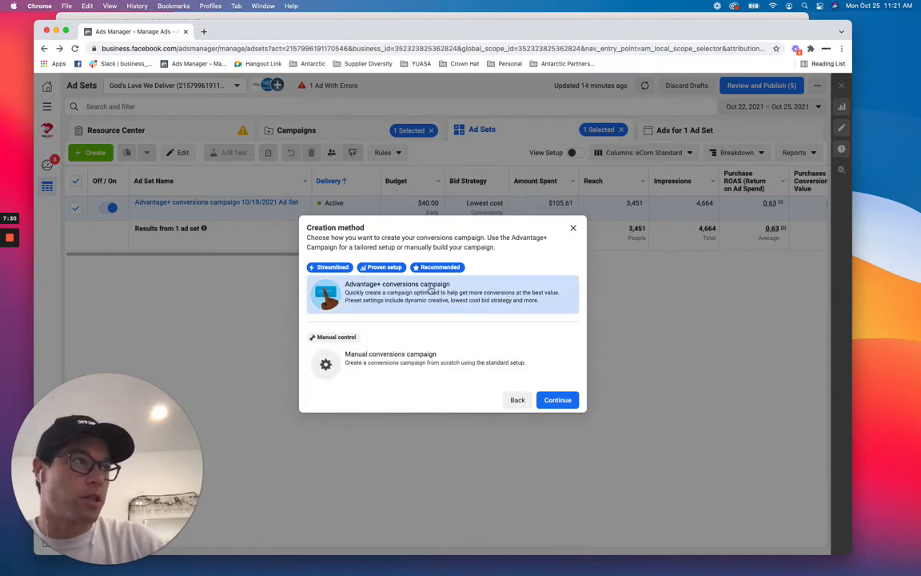
{"action": "left_click", "coordinate": [564, 401]}
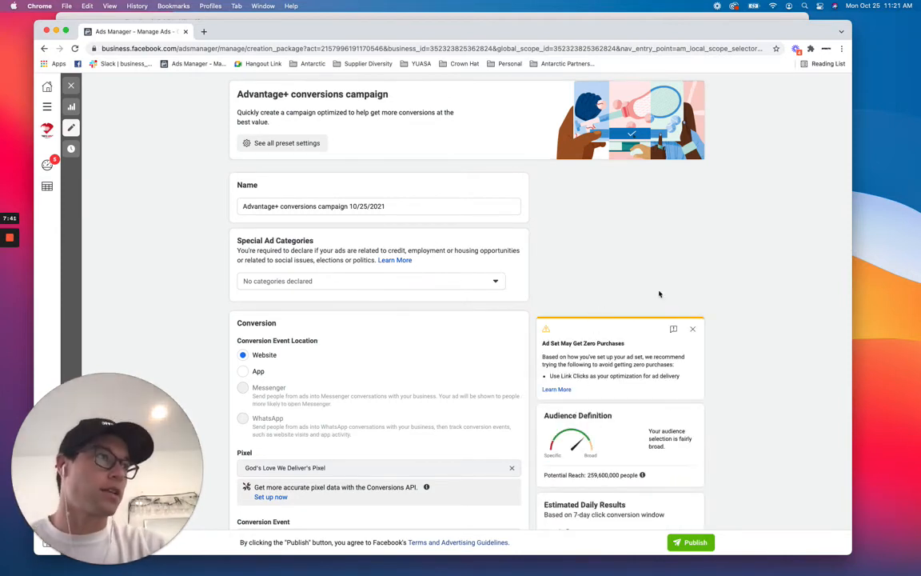
Set the campaign's daily budget to $100.00.
{"action": "scroll", "coordinate": [524, 366], "scroll_direction": "down", "scroll_amount": 3}
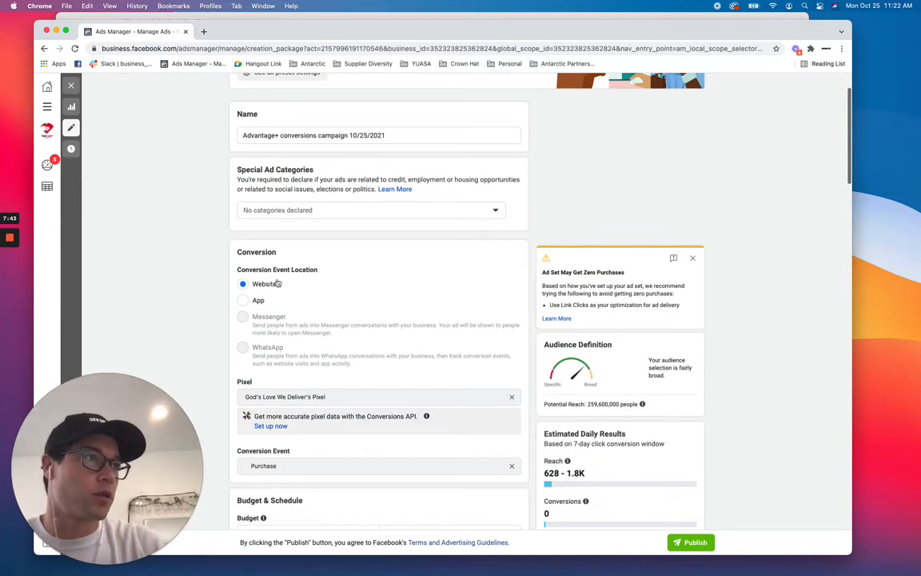
{"action": "scroll", "coordinate": [308, 343], "scroll_direction": "down", "scroll_amount": 2}
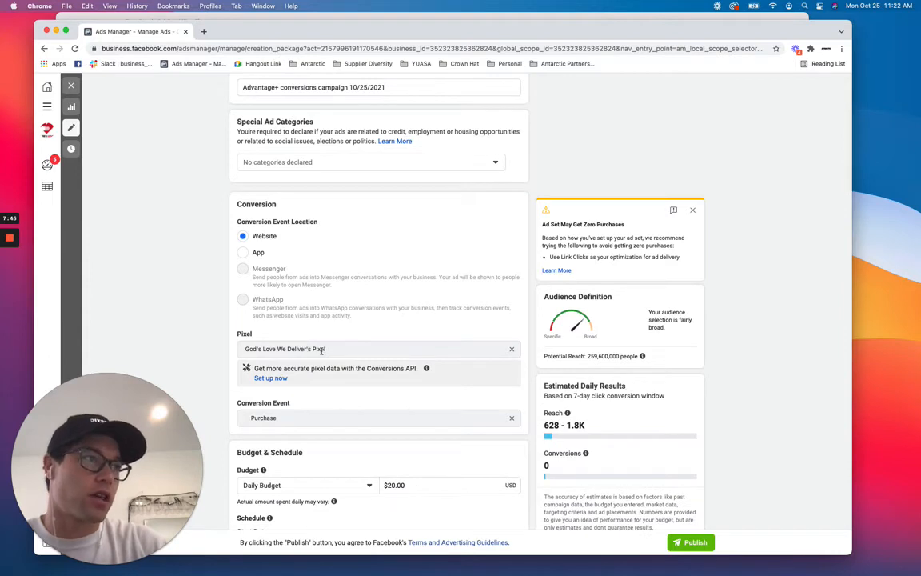
{"action": "scroll", "coordinate": [360, 371], "scroll_direction": "down", "scroll_amount": 3}
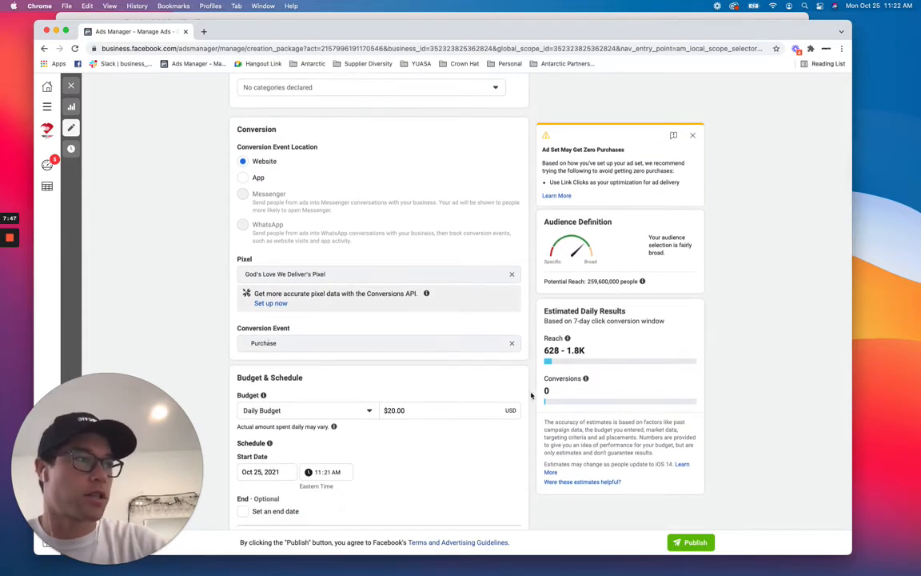
{"action": "scroll", "coordinate": [531, 395], "scroll_direction": "down", "scroll_amount": 4}
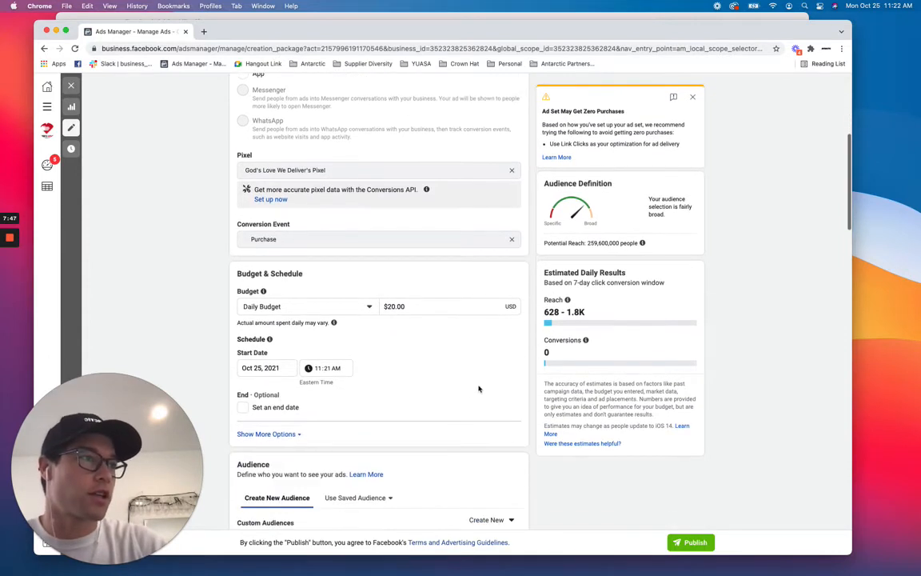
{"action": "left_click", "coordinate": [413, 307]}
{"action": "type", "text": "100"}
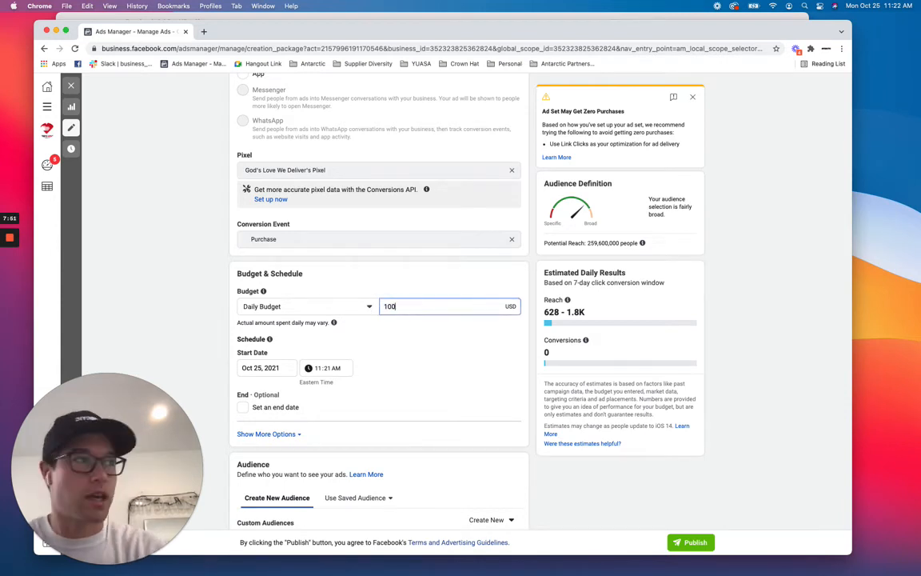
{"action": "key", "text": "Tab"}
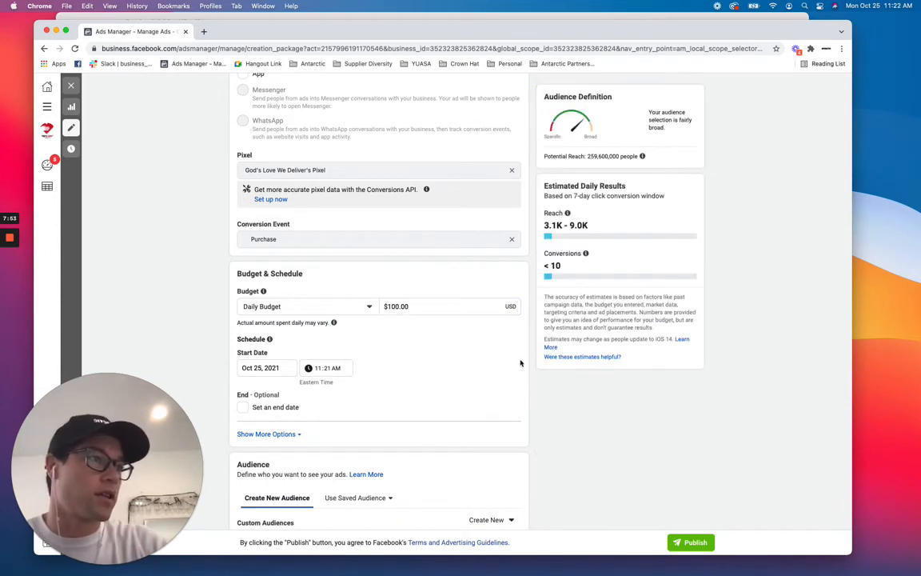
Set the Instagram account in the Identity section to godslovenyc.
{"action": "scroll", "coordinate": [520, 363], "scroll_direction": "down", "scroll_amount": 7}
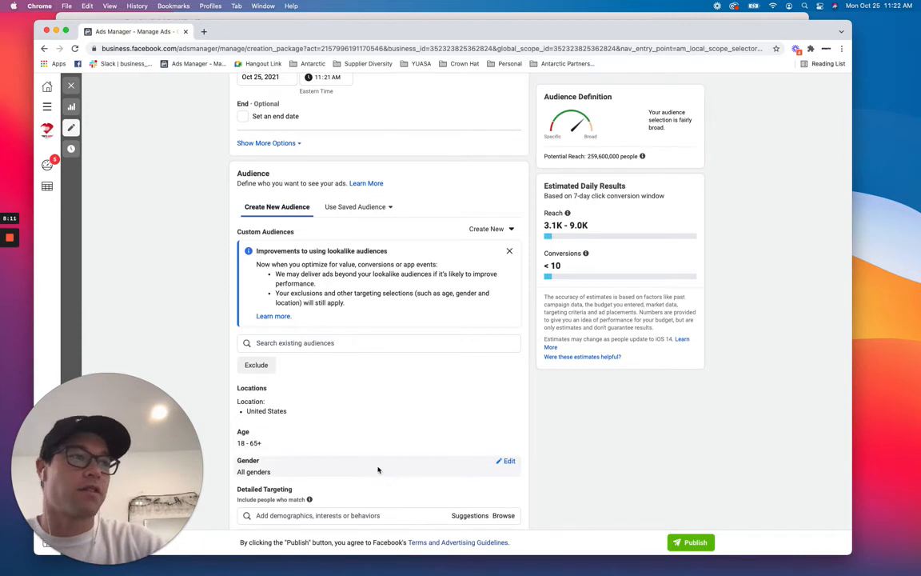
{"action": "scroll", "coordinate": [352, 436], "scroll_direction": "down", "scroll_amount": 2}
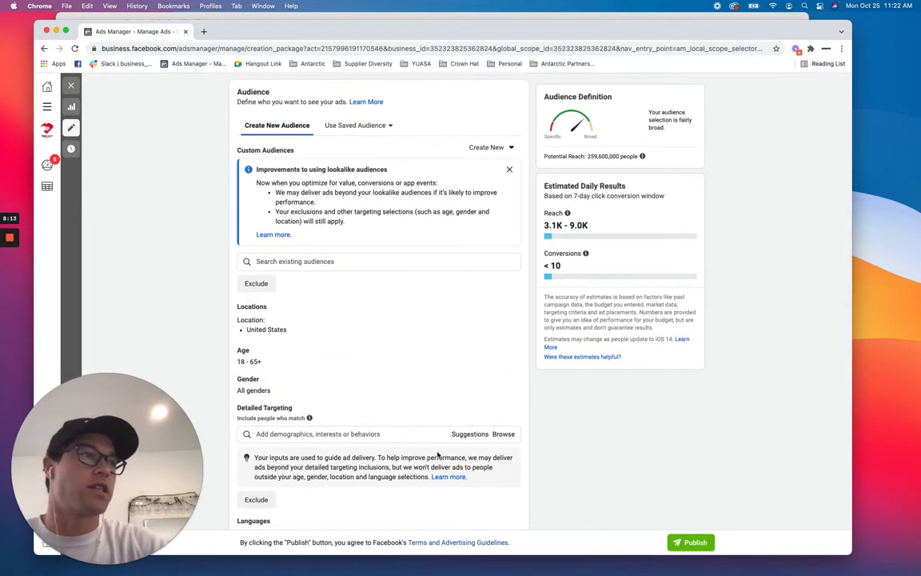
{"action": "scroll", "coordinate": [437, 454], "scroll_direction": "down", "scroll_amount": 5}
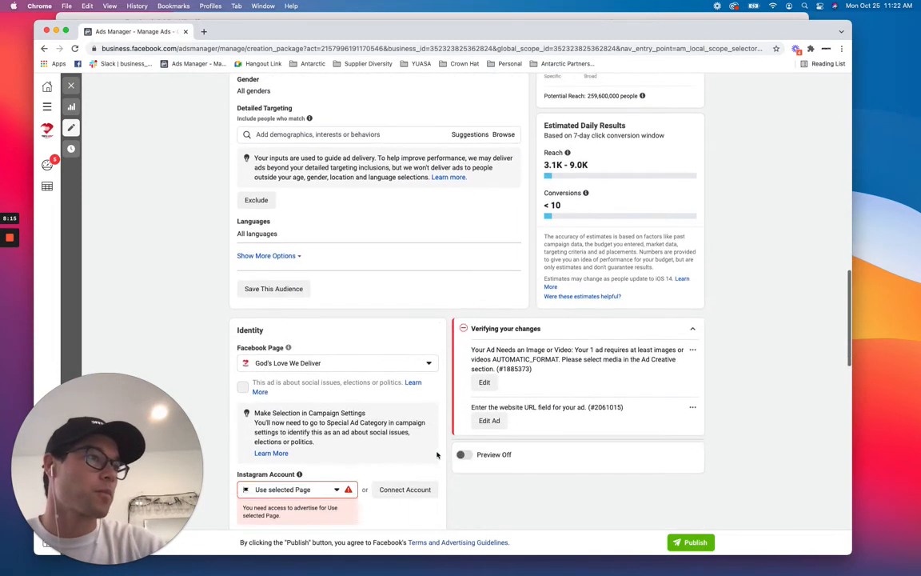
{"action": "left_click", "coordinate": [337, 396]}
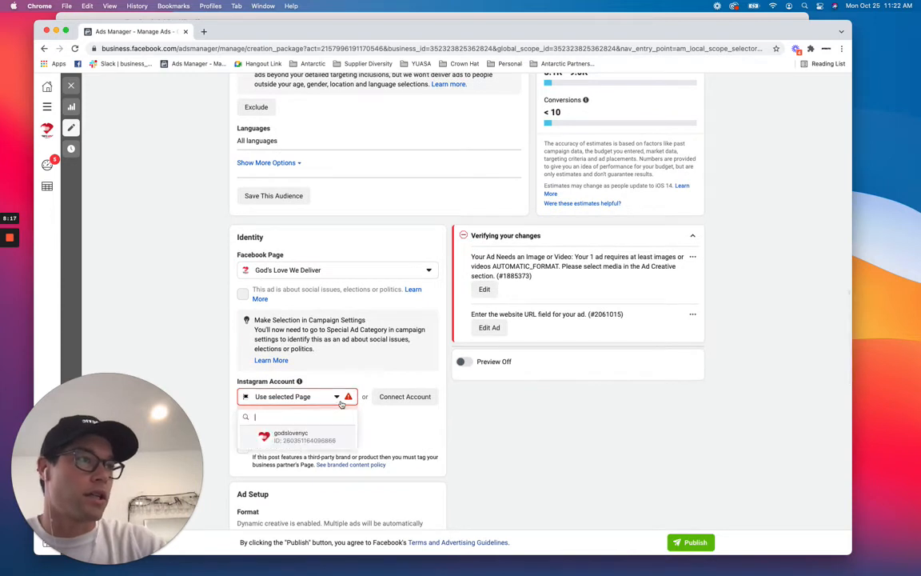
{"action": "left_click", "coordinate": [337, 434]}
Add the first four account images as the ad creative's media.
{"action": "scroll", "coordinate": [373, 440], "scroll_direction": "down", "scroll_amount": 4}
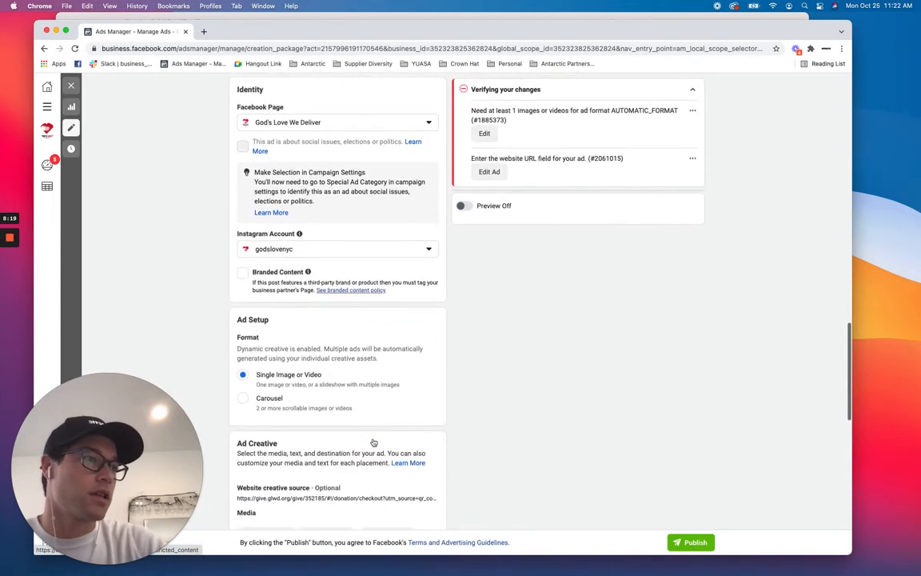
{"action": "scroll", "coordinate": [372, 442], "scroll_direction": "down", "scroll_amount": 2}
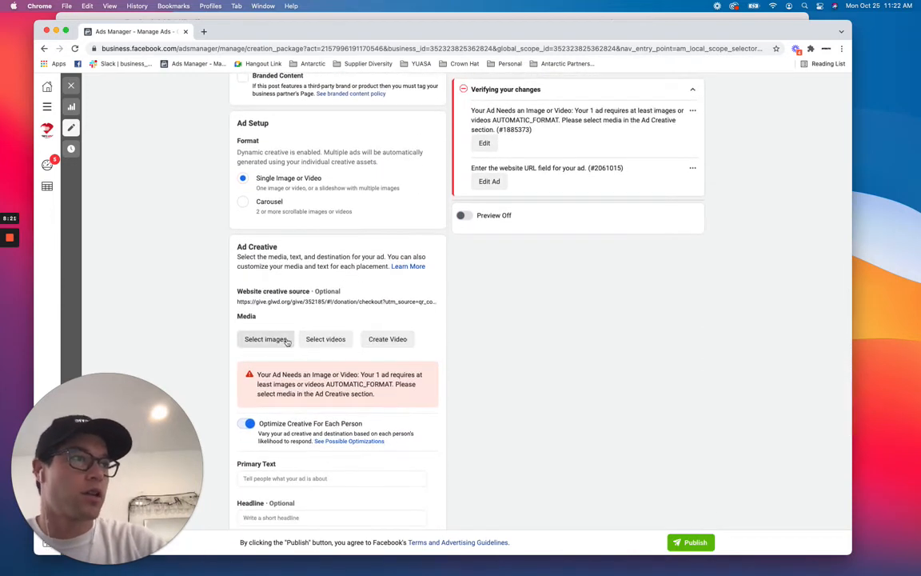
{"action": "left_click", "coordinate": [286, 340]}
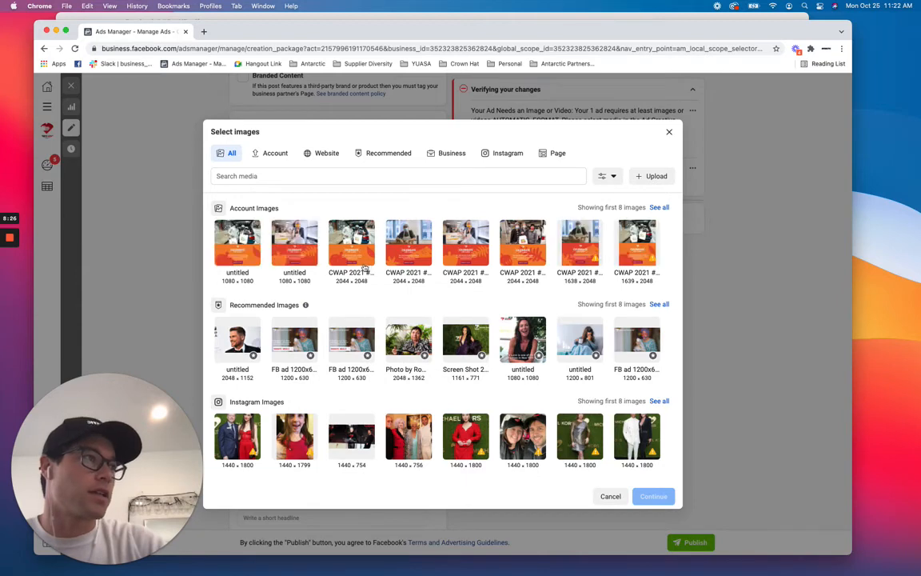
{"action": "left_click", "coordinate": [253, 243]}
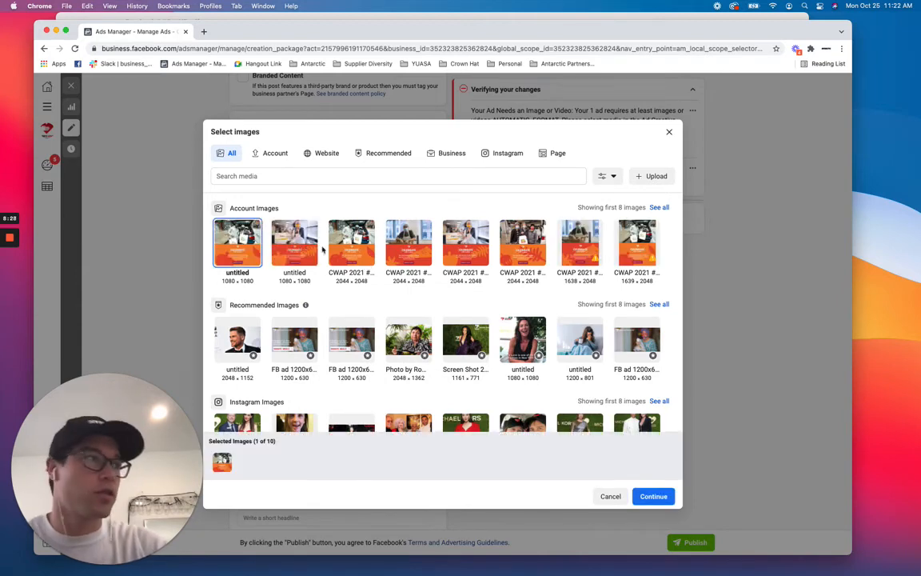
{"action": "left_click", "coordinate": [412, 249]}
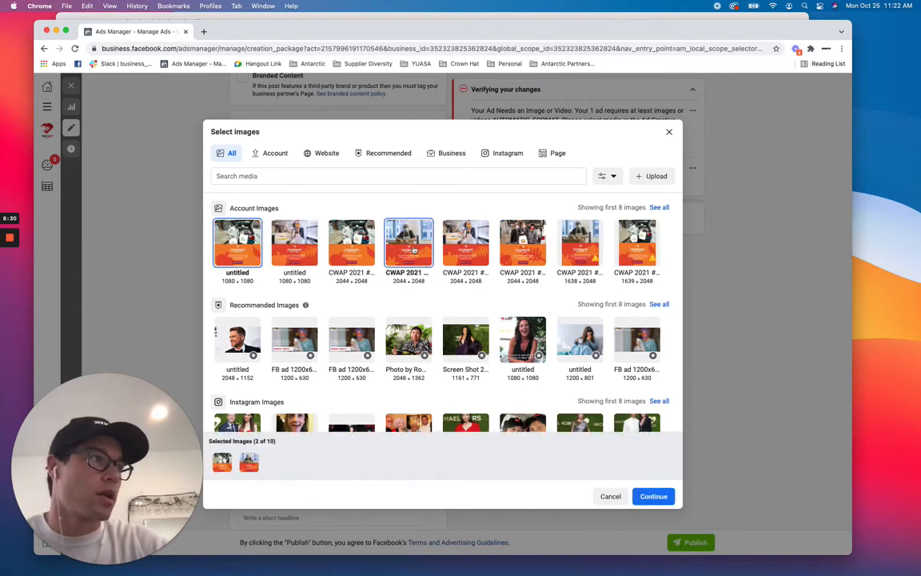
{"action": "left_click", "coordinate": [352, 233]}
{"action": "left_click", "coordinate": [288, 250]}
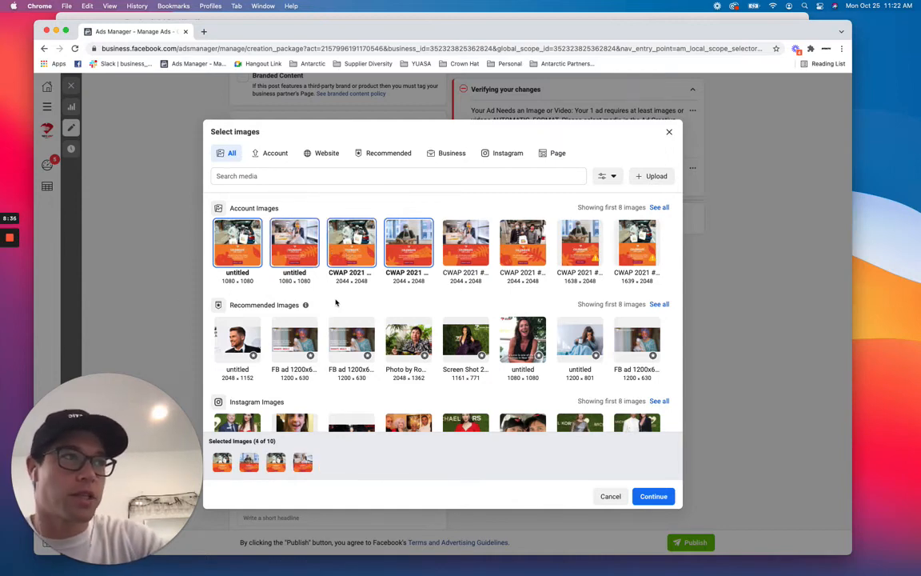
{"action": "left_click", "coordinate": [661, 496]}
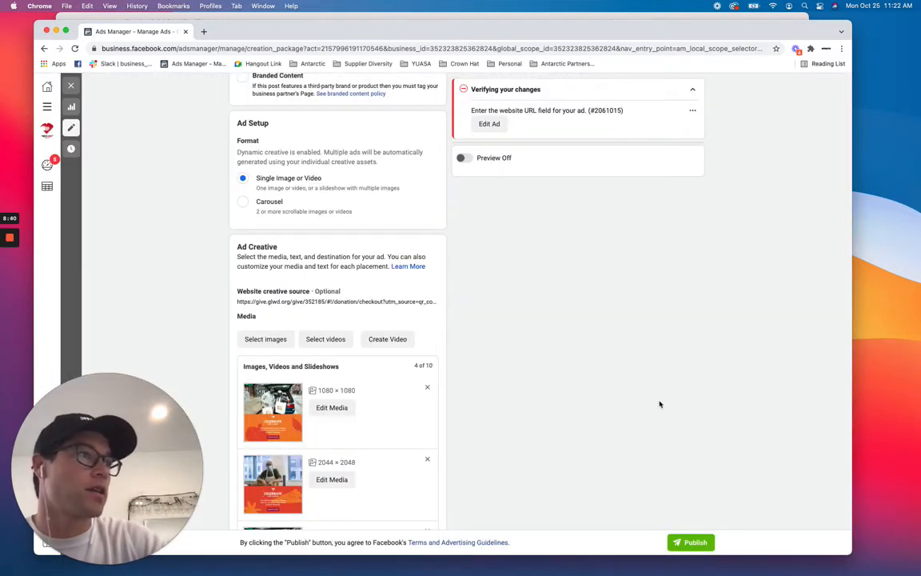
Copy the November primary text from the GLWD CWAP 2021 ad copy document and paste it into the ad's Primary Text.
{"action": "scroll", "coordinate": [617, 401], "scroll_direction": "down", "scroll_amount": 1}
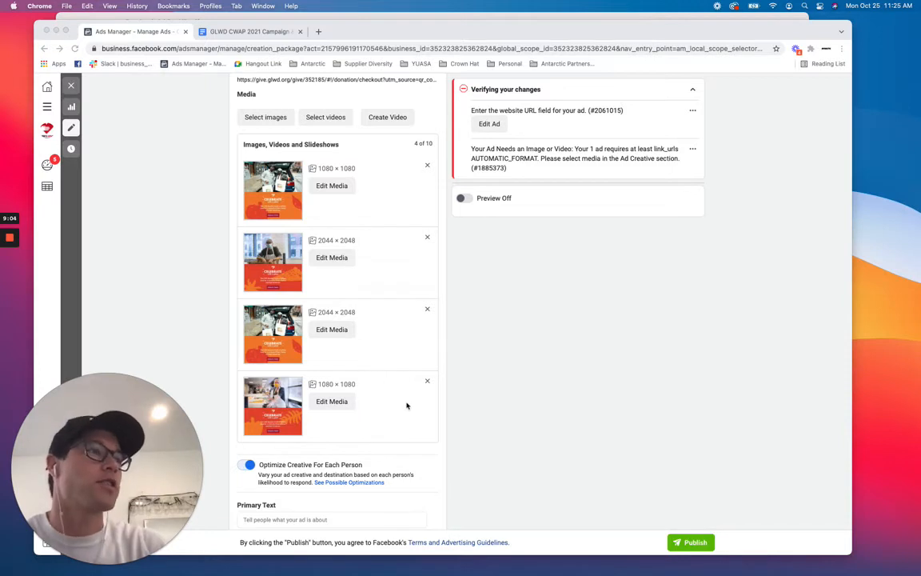
{"action": "scroll", "coordinate": [411, 405], "scroll_direction": "down", "scroll_amount": 3}
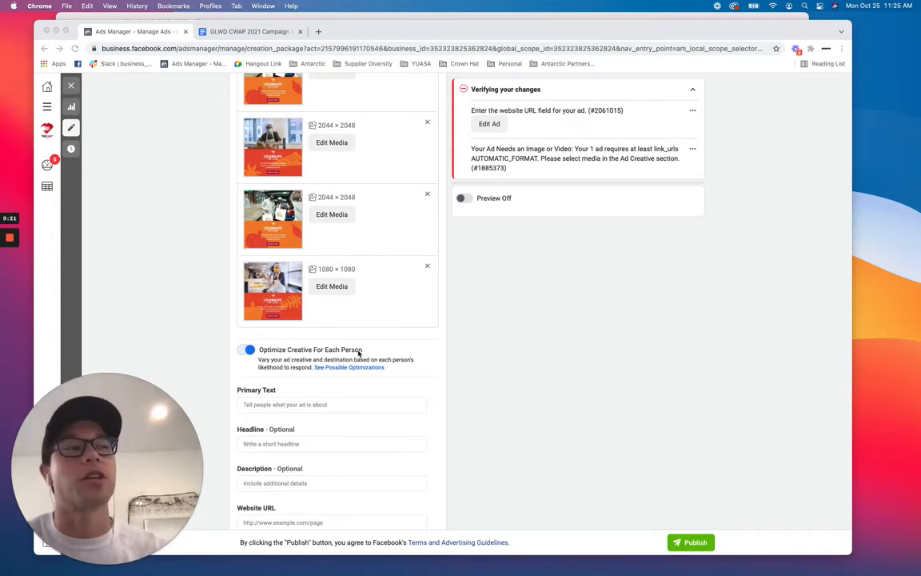
{"action": "scroll", "coordinate": [417, 403], "scroll_direction": "down", "scroll_amount": 2}
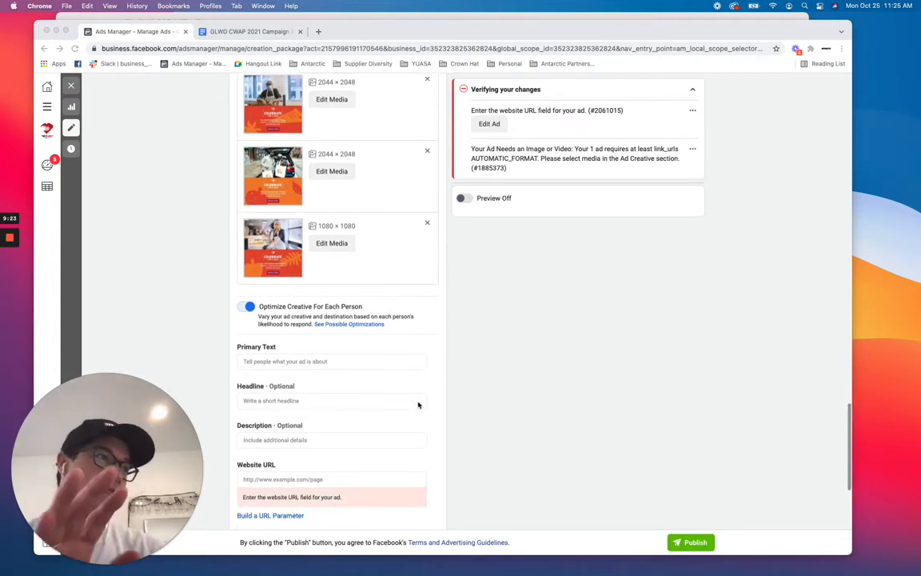
{"action": "scroll", "coordinate": [417, 403], "scroll_direction": "down", "scroll_amount": 2}
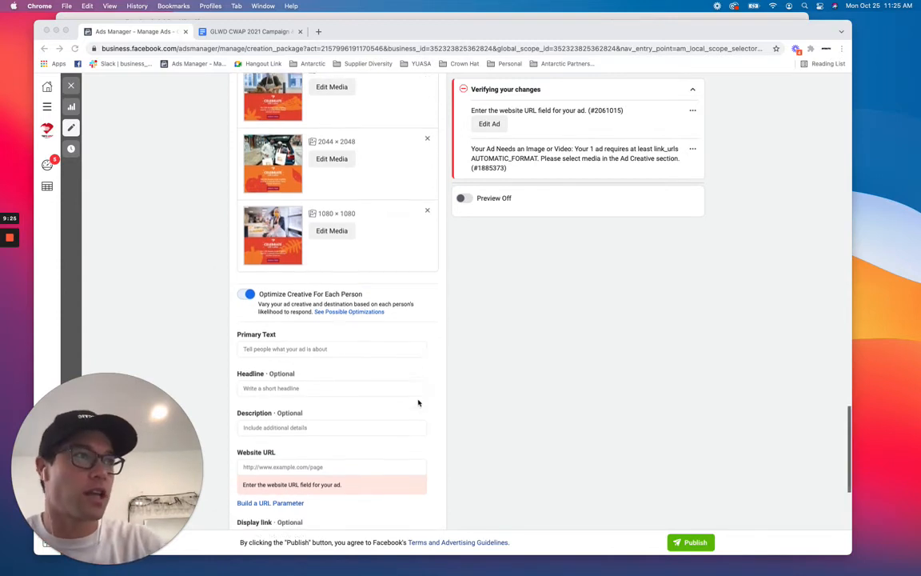
{"action": "left_click", "coordinate": [283, 35]}
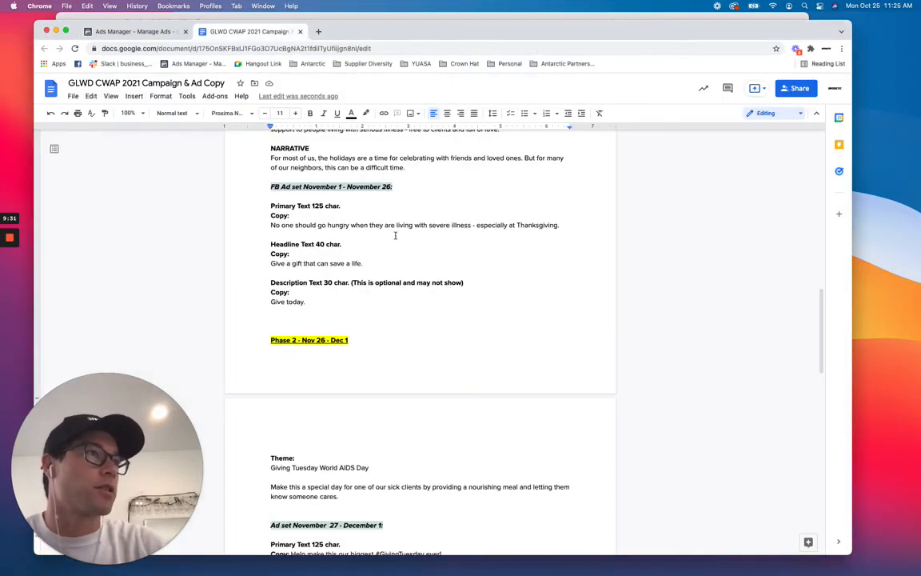
{"action": "left_click_drag", "start_coordinate": [271, 225], "coordinate": [570, 229]}
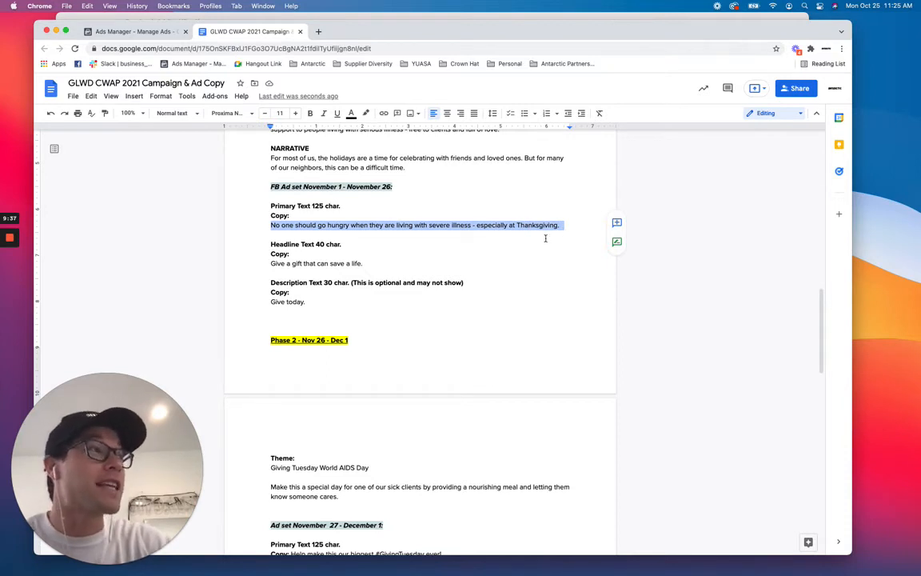
{"action": "left_click", "coordinate": [149, 34]}
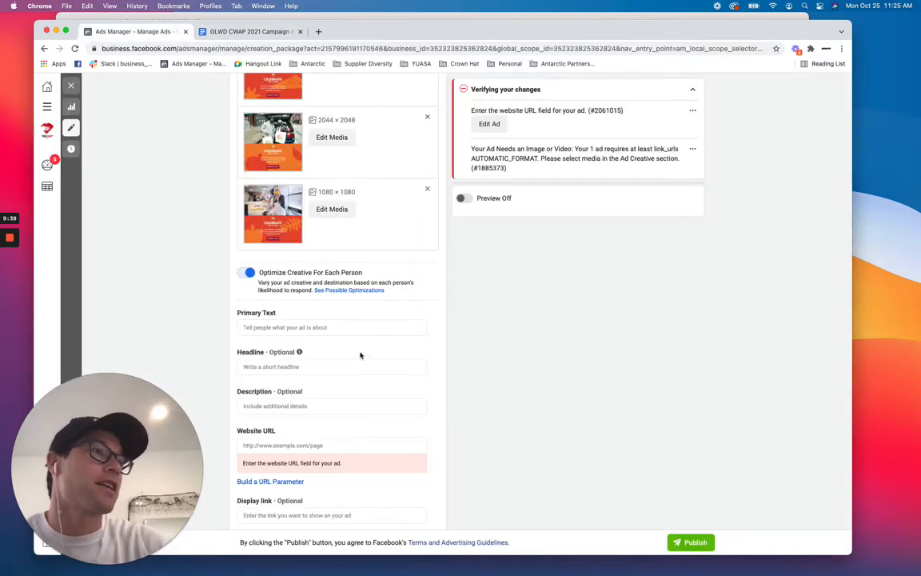
{"action": "left_click", "coordinate": [333, 324]}
{"action": "type", "text": "No one should go hungry when they're living with severe illness - especially at Thanksgiving."}
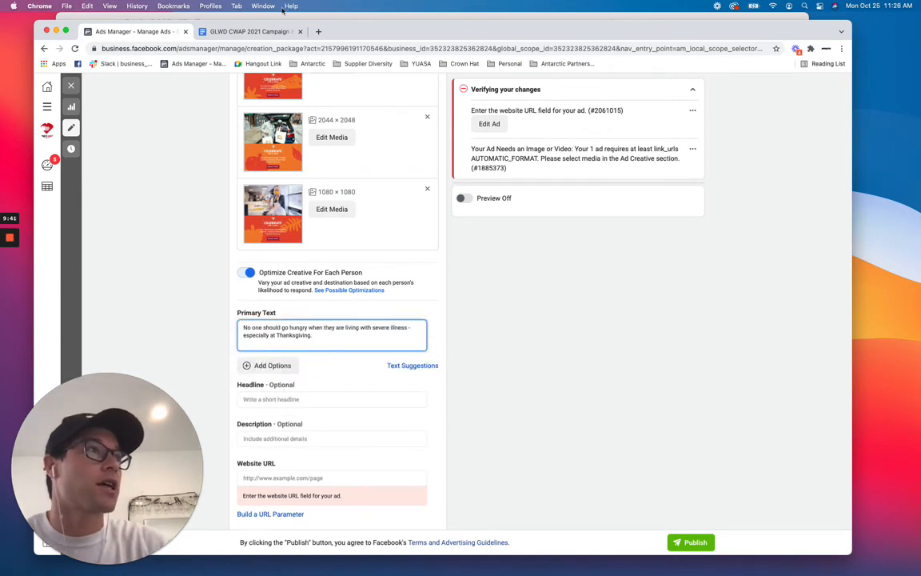
Copy the headline "Give a gift that can save a life." from the ad copy document into the ad's Headline.
{"action": "left_click", "coordinate": [269, 31]}
{"action": "left_click_drag", "start_coordinate": [271, 269], "coordinate": [376, 266]}
{"action": "key", "text": "super+c"}
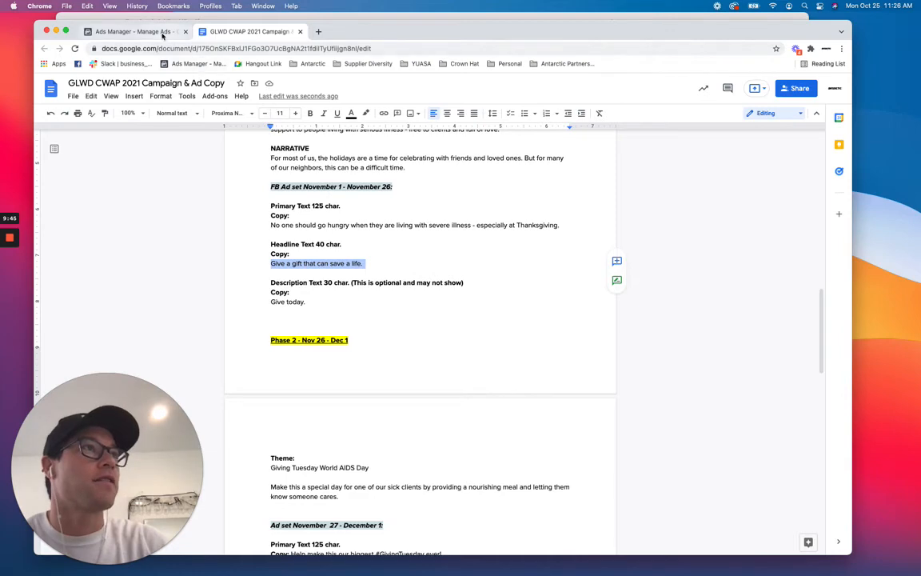
{"action": "left_click", "coordinate": [167, 33]}
{"action": "left_click", "coordinate": [311, 400]}
{"action": "key", "text": "super+v"}
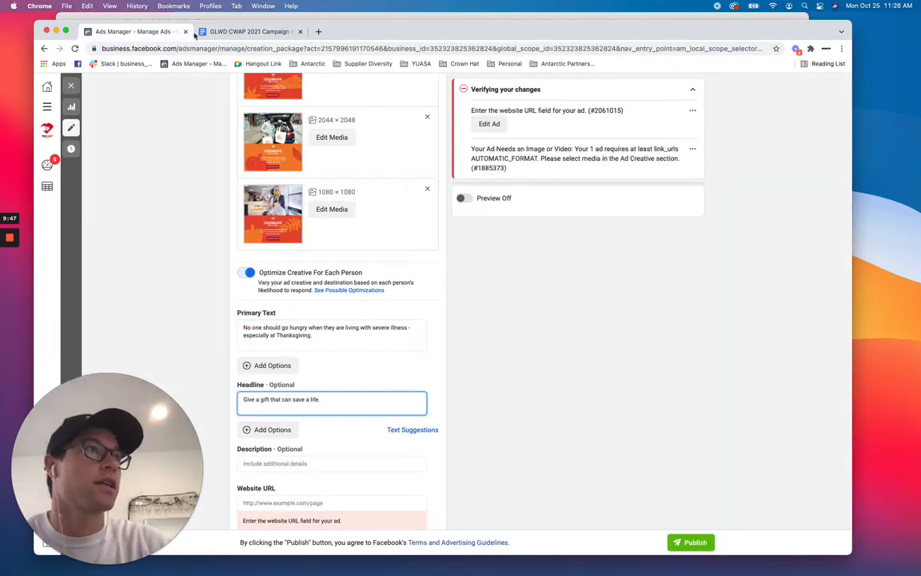
Copy the description "Give today." from the ad copy document into the ad's Description field.
{"action": "left_click", "coordinate": [252, 31]}
{"action": "left_click_drag", "start_coordinate": [271, 302], "coordinate": [307, 302]}
{"action": "left_click", "coordinate": [135, 31]}
{"action": "scroll", "coordinate": [388, 336], "scroll_direction": "down", "scroll_amount": 2}
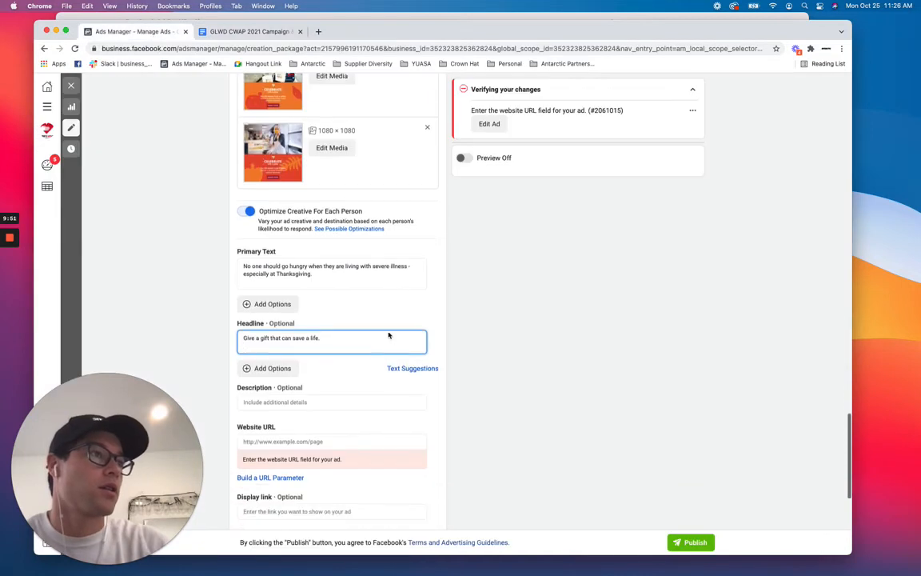
{"action": "left_click", "coordinate": [280, 395]}
{"action": "key", "text": "super+v"}
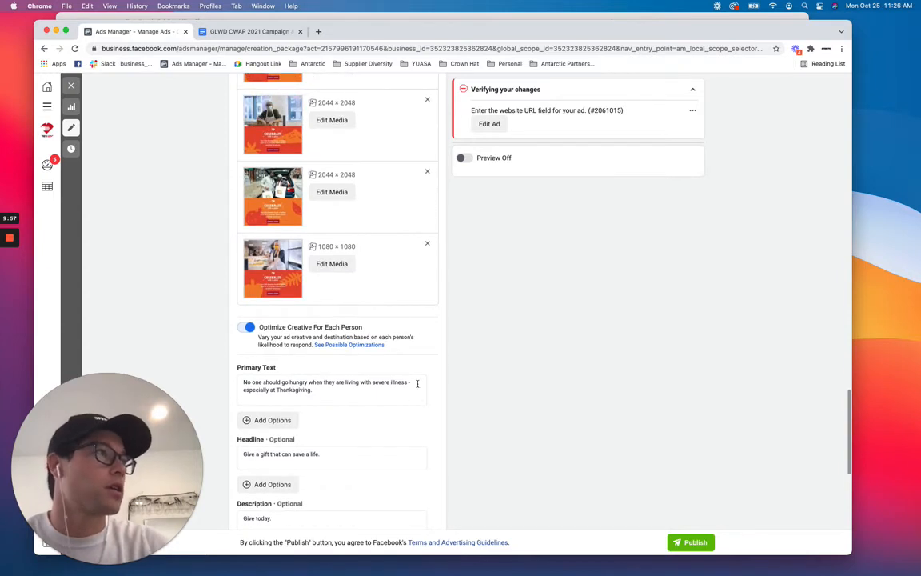
Copy the donation page link from the ad copy document and paste it as the ad's Website URL.
{"action": "scroll", "coordinate": [420, 384], "scroll_direction": "down", "scroll_amount": 5}
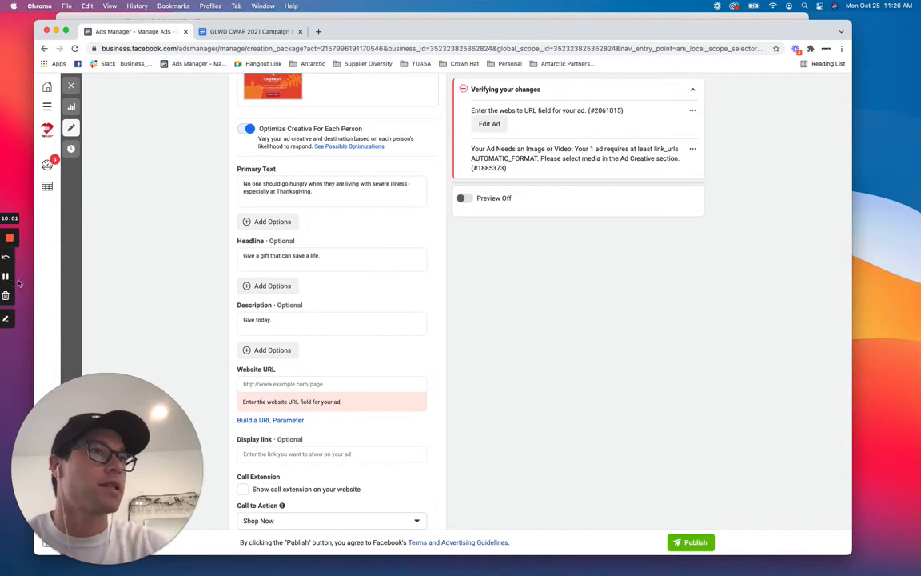
{"action": "left_click", "coordinate": [9, 276]}
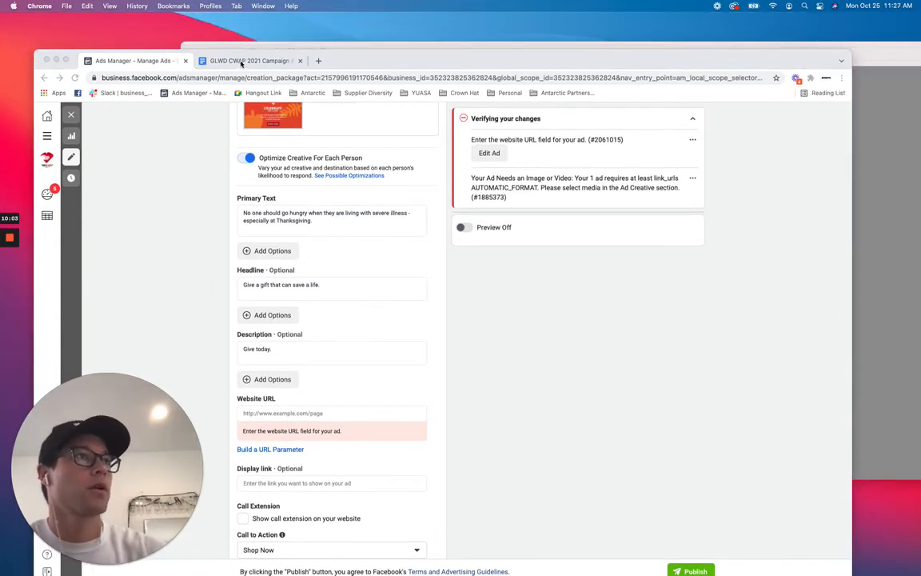
{"action": "left_click", "coordinate": [217, 61]}
{"action": "triple_click", "coordinate": [460, 462]}
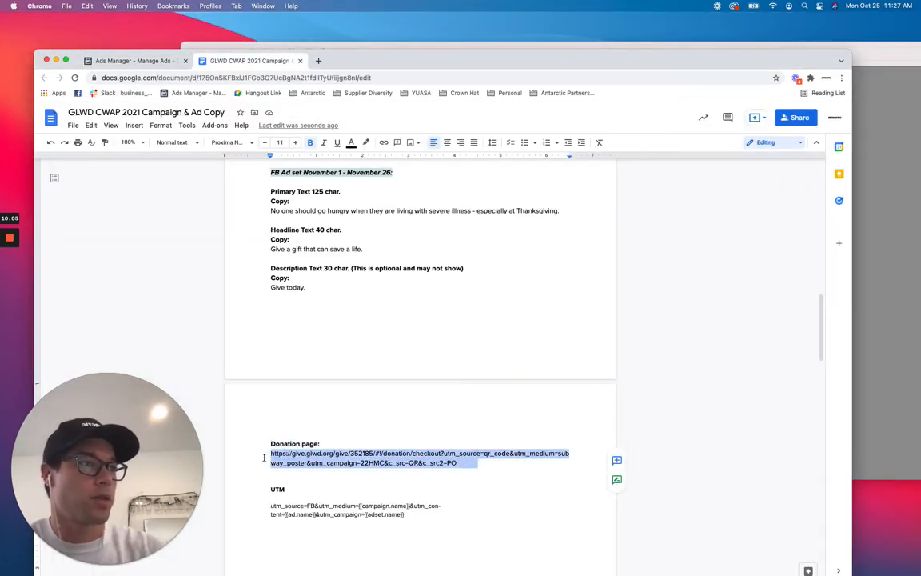
{"action": "left_click", "coordinate": [149, 62]}
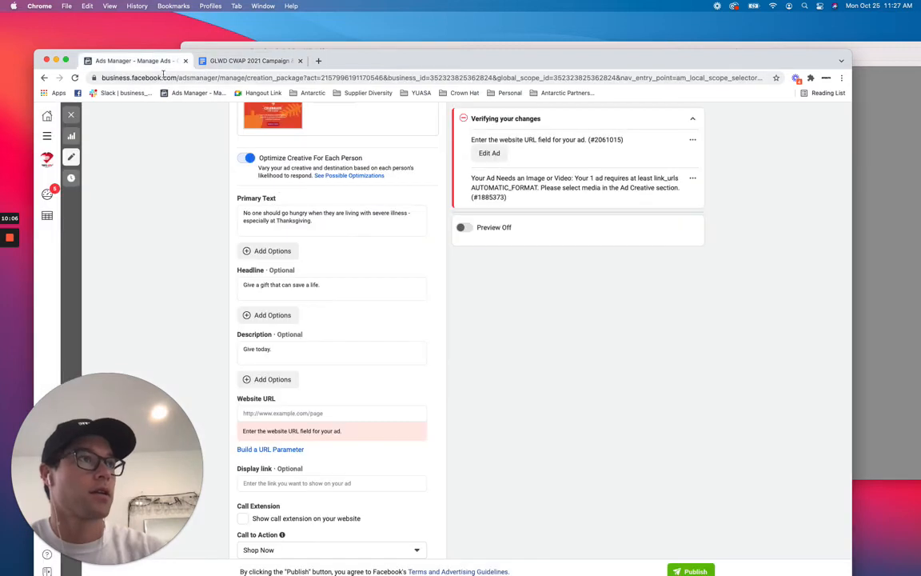
{"action": "left_click", "coordinate": [324, 414]}
{"action": "key", "text": "super+v"}
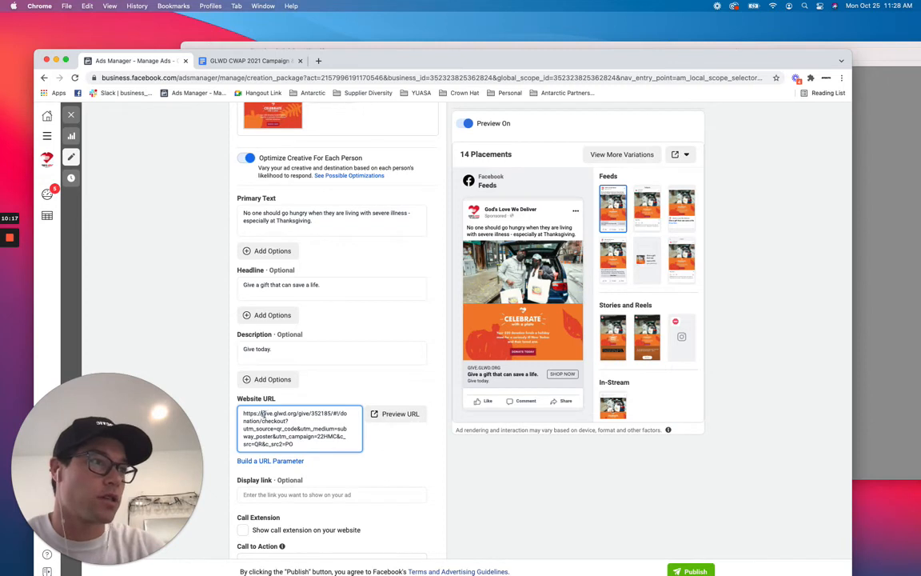
Set the Display link to give.glwd.org, taken from the website URL.
{"action": "left_click_drag", "start_coordinate": [261, 413], "coordinate": [297, 414]}
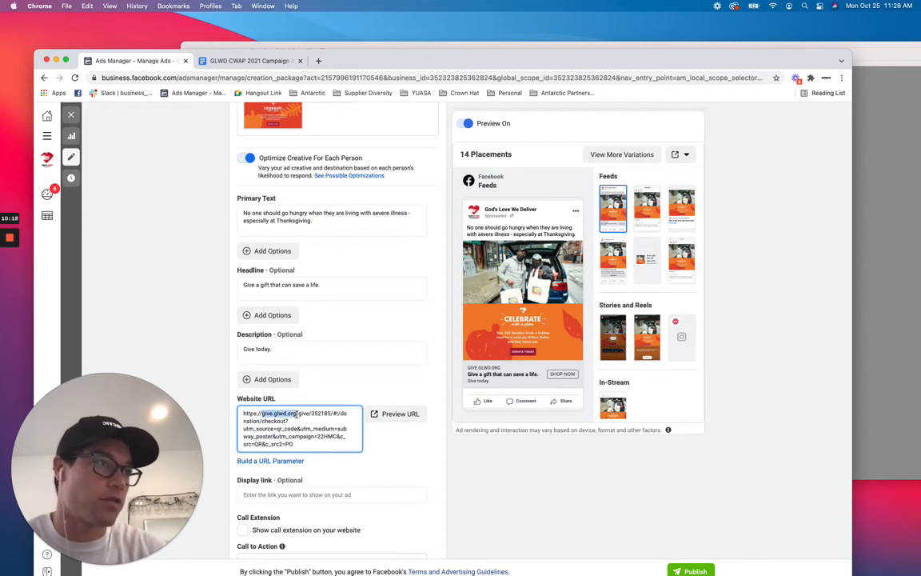
{"action": "left_click", "coordinate": [317, 494]}
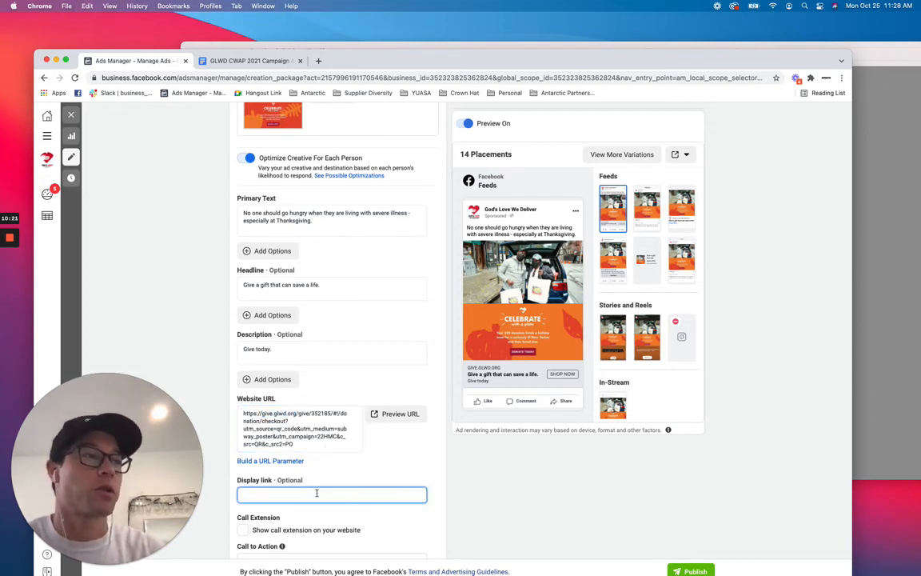
{"action": "key", "text": "super+v"}
Change the Call to Action to Donate Now.
{"action": "scroll", "coordinate": [364, 485], "scroll_direction": "down", "scroll_amount": 3}
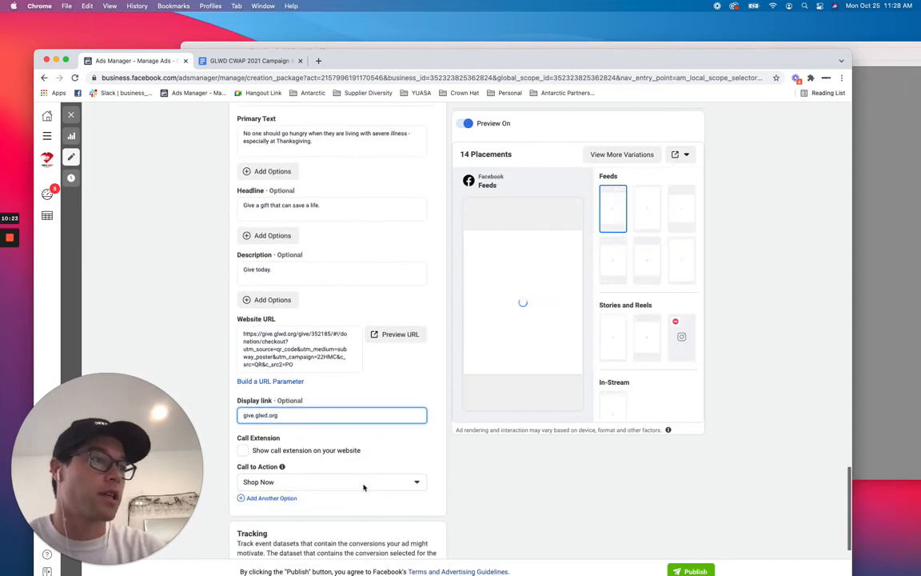
{"action": "left_click", "coordinate": [368, 450]}
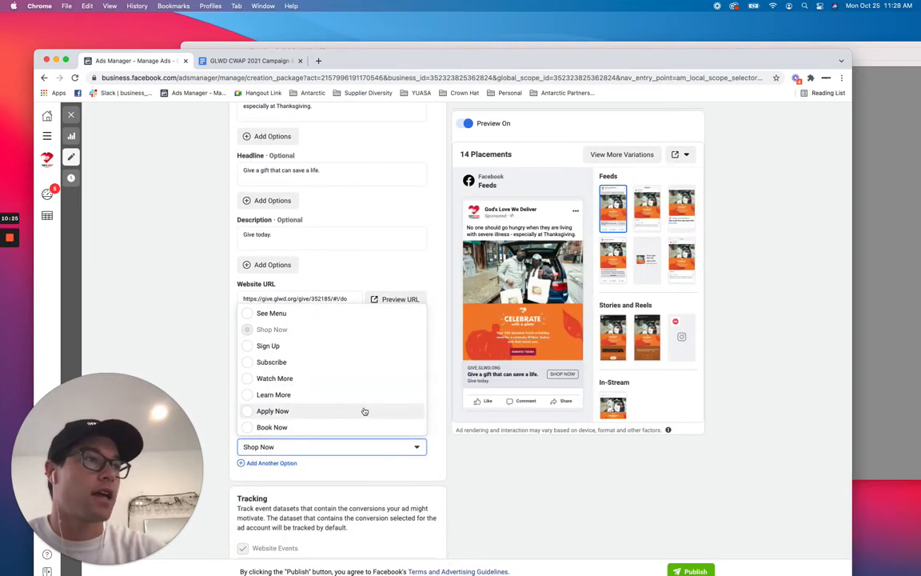
{"action": "scroll", "coordinate": [363, 411], "scroll_direction": "down", "scroll_amount": 5}
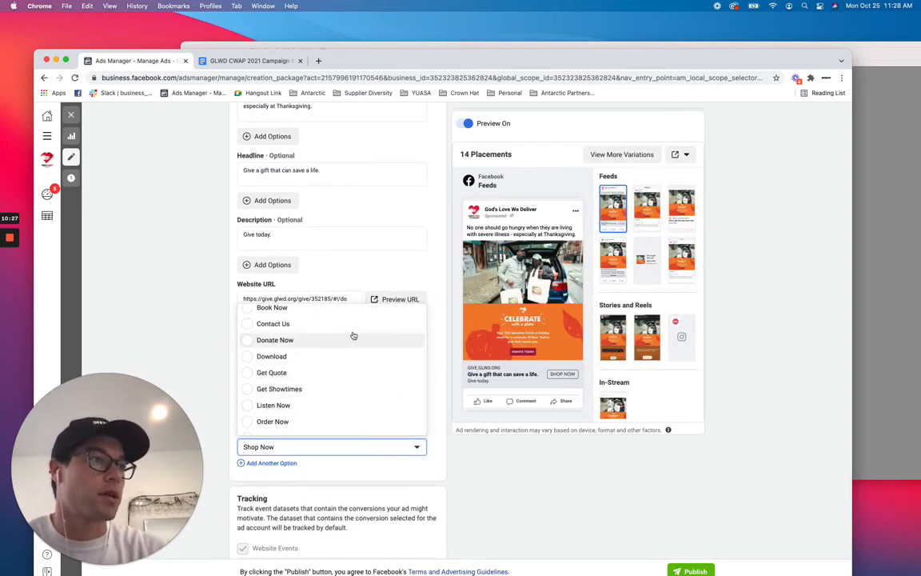
{"action": "left_click", "coordinate": [352, 340]}
{"action": "scroll", "coordinate": [407, 496], "scroll_direction": "down", "scroll_amount": 3}
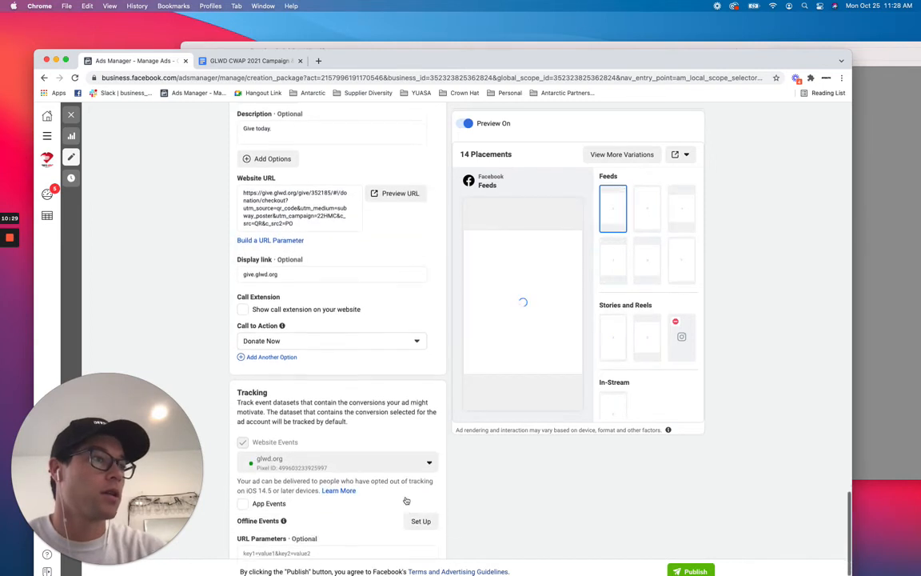
Copy the UTM string from the ad copy document and paste it into the URL Parameters field.
{"action": "left_click", "coordinate": [336, 512]}
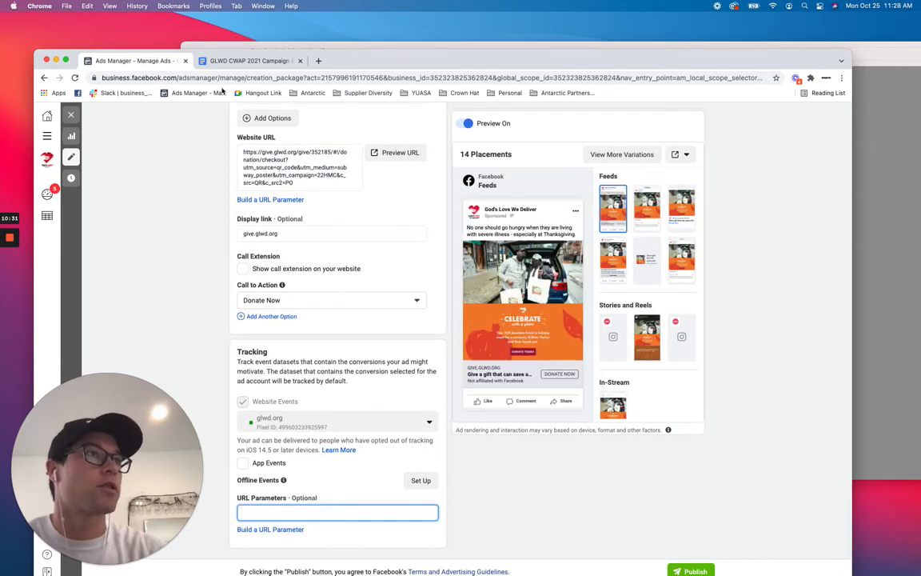
{"action": "left_click", "coordinate": [248, 61]}
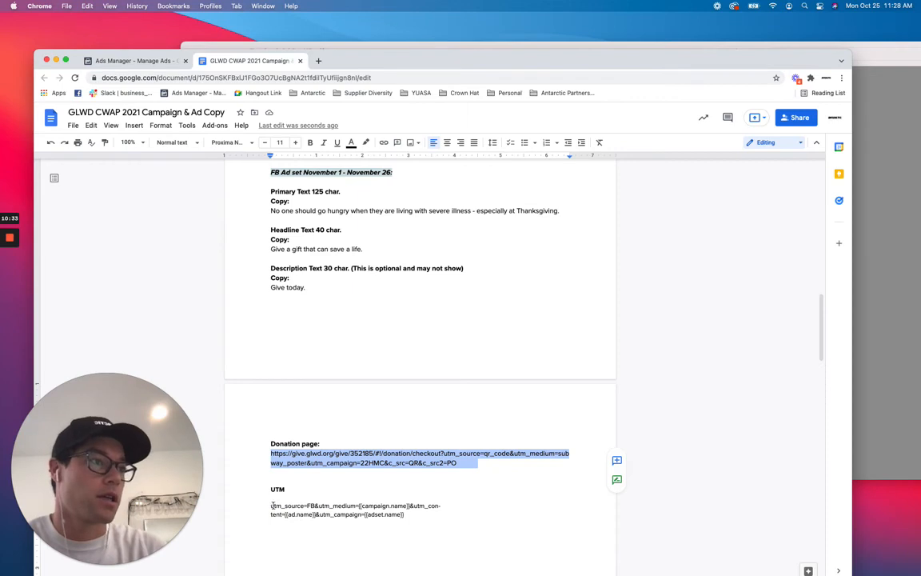
{"action": "left_click_drag", "start_coordinate": [272, 505], "coordinate": [409, 516]}
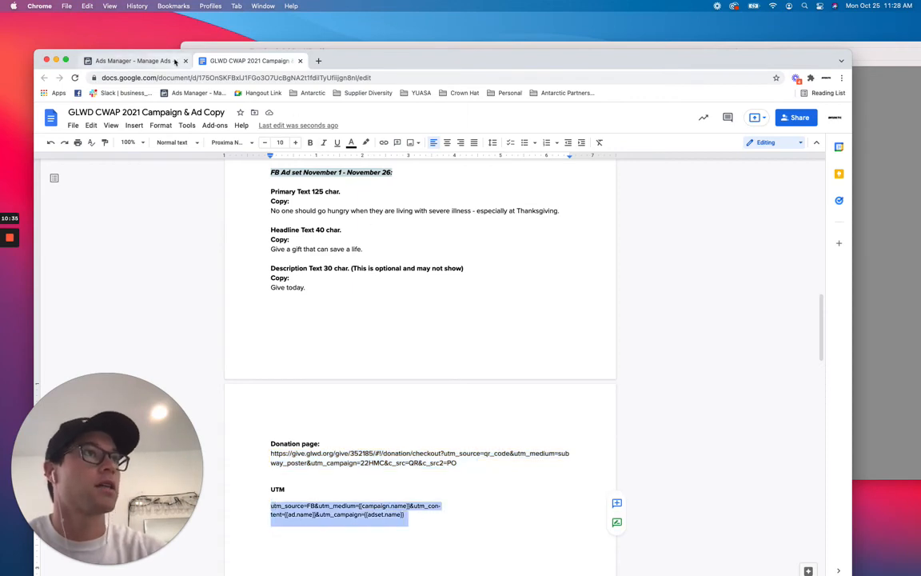
{"action": "left_click", "coordinate": [175, 62]}
{"action": "key", "text": "super+v"}
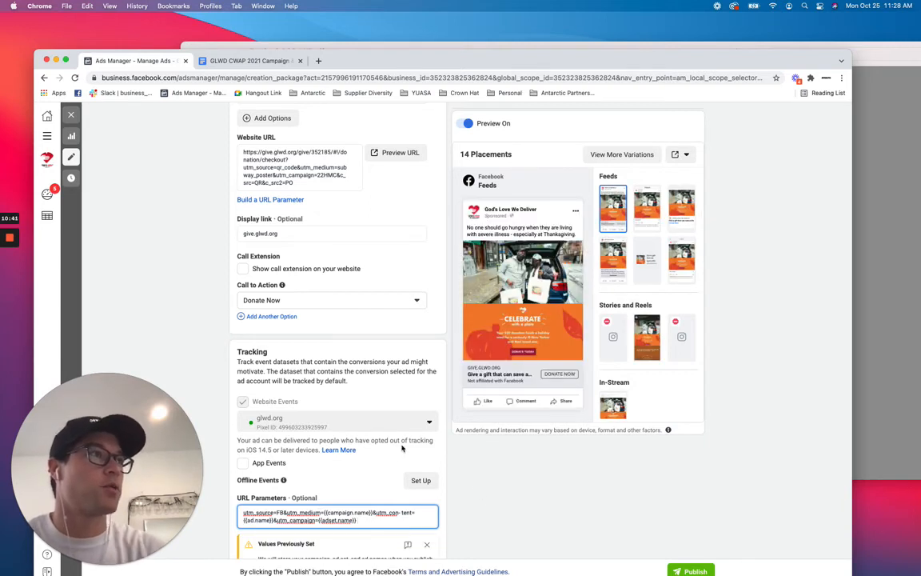
Review the ad's previews across all available placements.
{"action": "scroll", "coordinate": [410, 448], "scroll_direction": "down", "scroll_amount": 2}
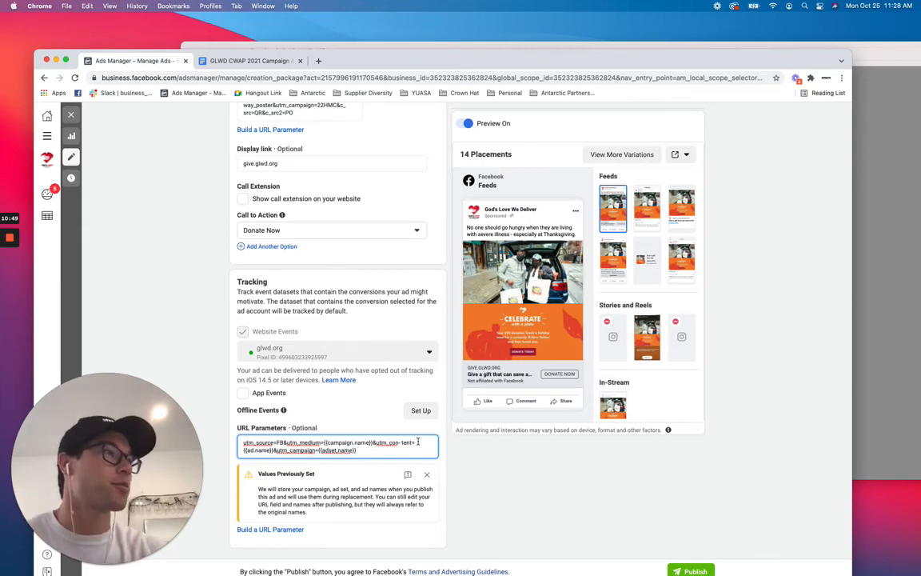
{"action": "scroll", "coordinate": [417, 442], "scroll_direction": "up", "scroll_amount": 10}
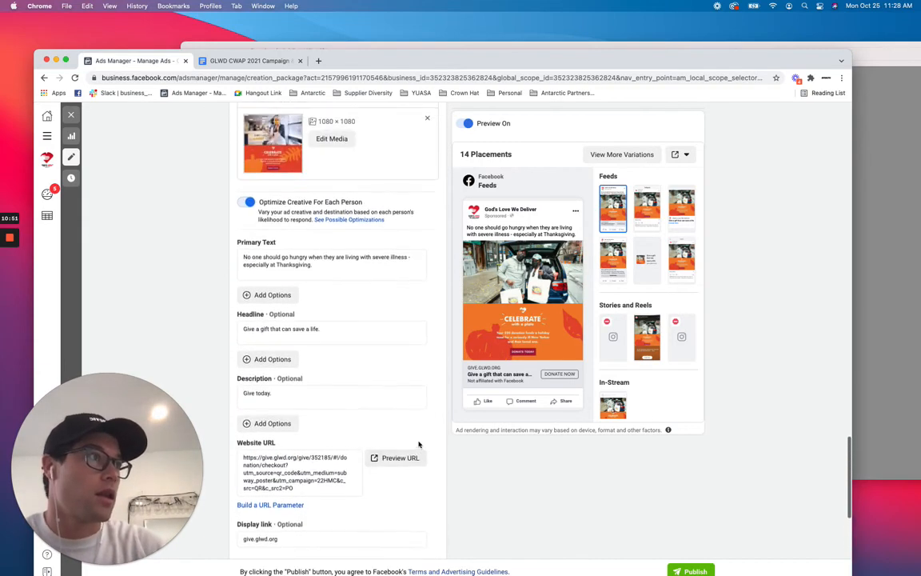
{"action": "scroll", "coordinate": [417, 441], "scroll_direction": "down", "scroll_amount": 10}
{"action": "scroll", "coordinate": [418, 441], "scroll_direction": "up", "scroll_amount": 15}
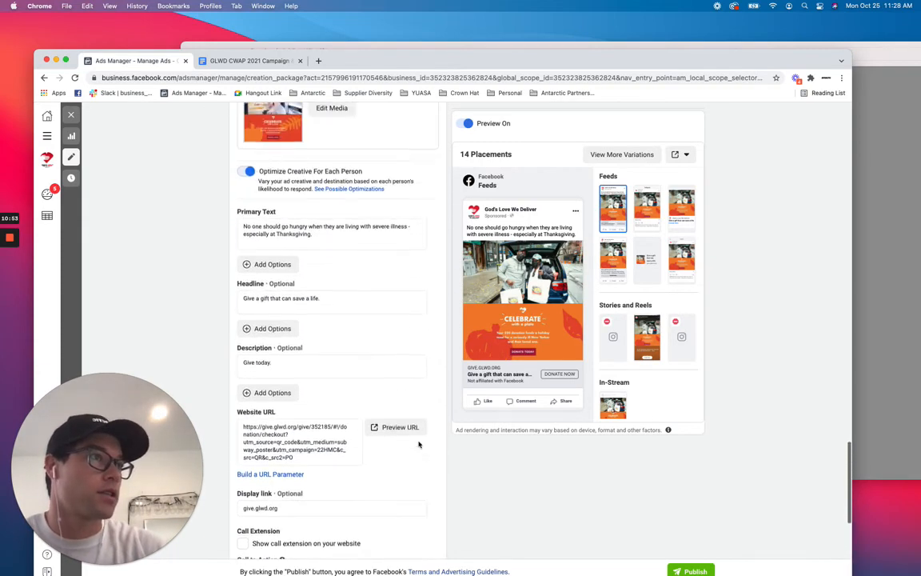
{"action": "left_click", "coordinate": [609, 155]}
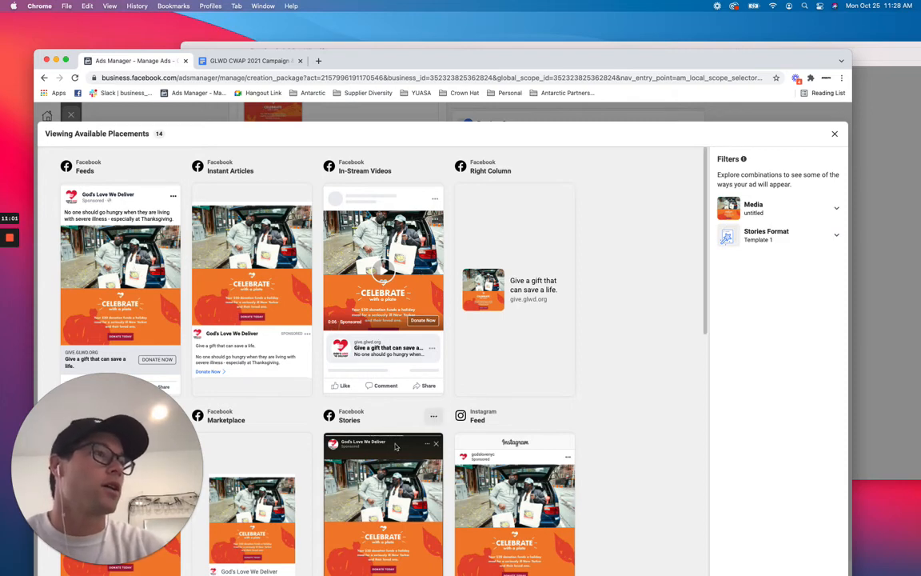
{"action": "scroll", "coordinate": [400, 445], "scroll_direction": "down", "scroll_amount": 2}
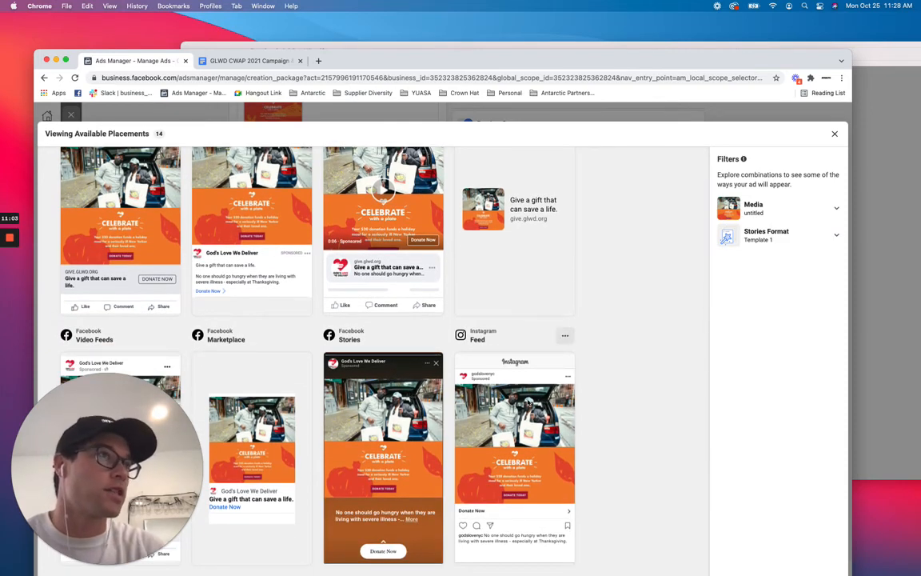
{"action": "left_click", "coordinate": [834, 136]}
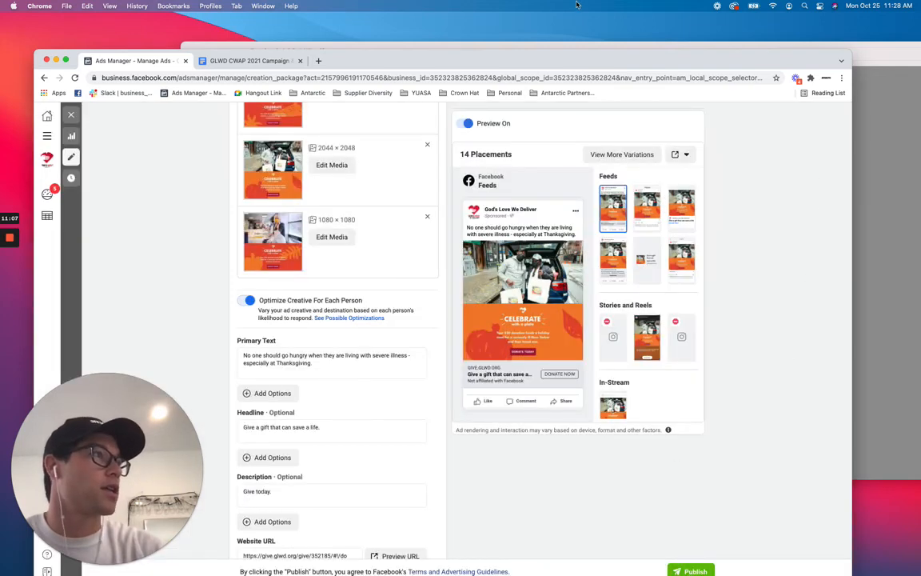
Maximize the browser window and publish the campaign.
{"action": "double_click", "coordinate": [578, 55]}
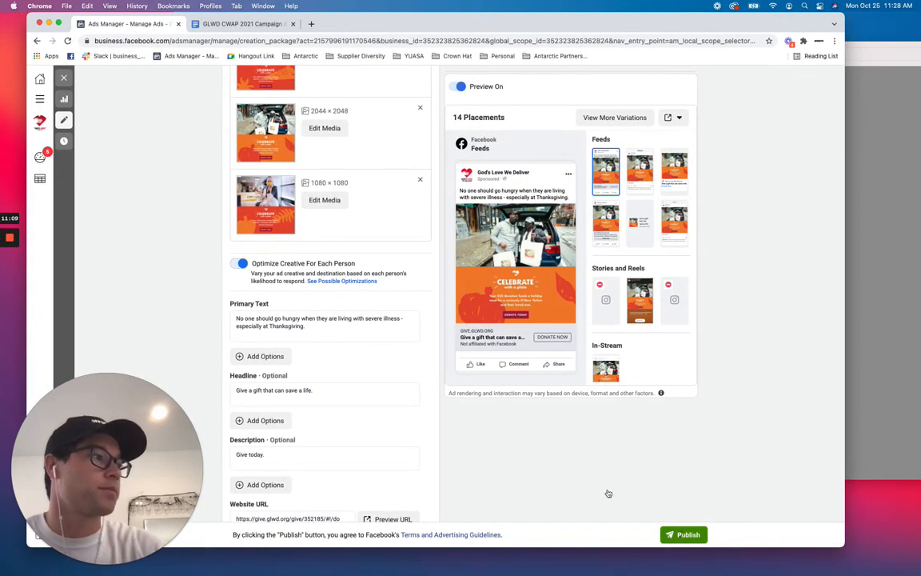
{"action": "left_click", "coordinate": [683, 534]}
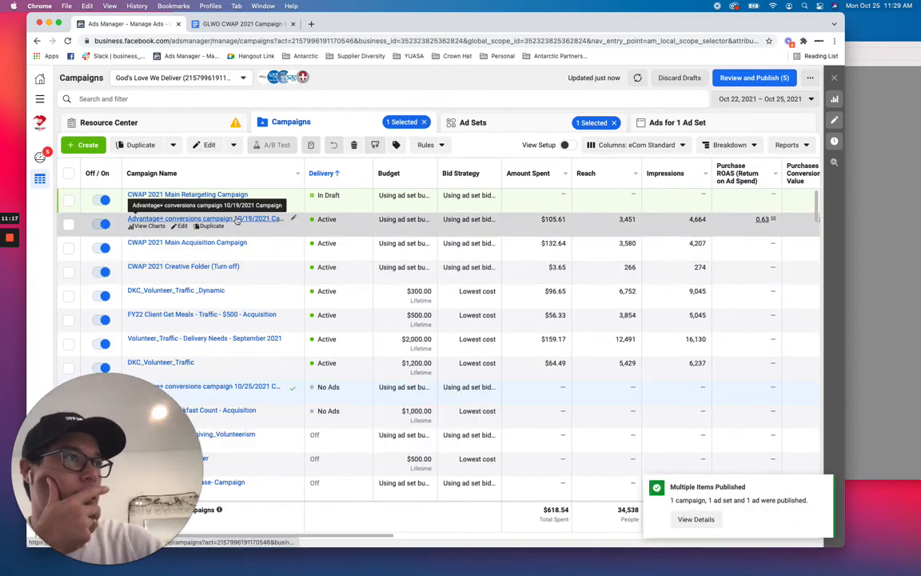
Open the Advantage+ conversions campaign 10/19/2021 ad set and examine its performance metric columns.
{"action": "left_click", "coordinate": [237, 219]}
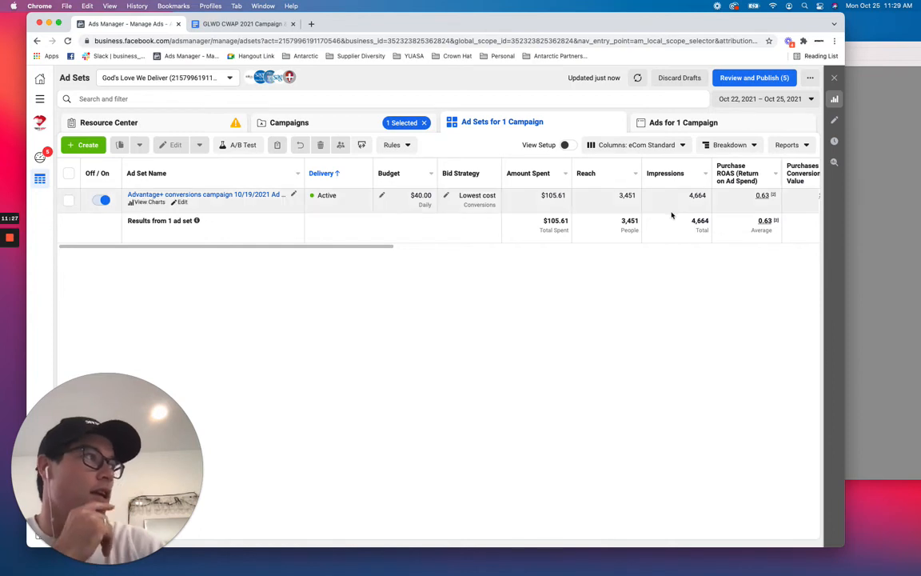
{"action": "scroll", "coordinate": [669, 216], "scroll_direction": "right", "scroll_amount": 3}
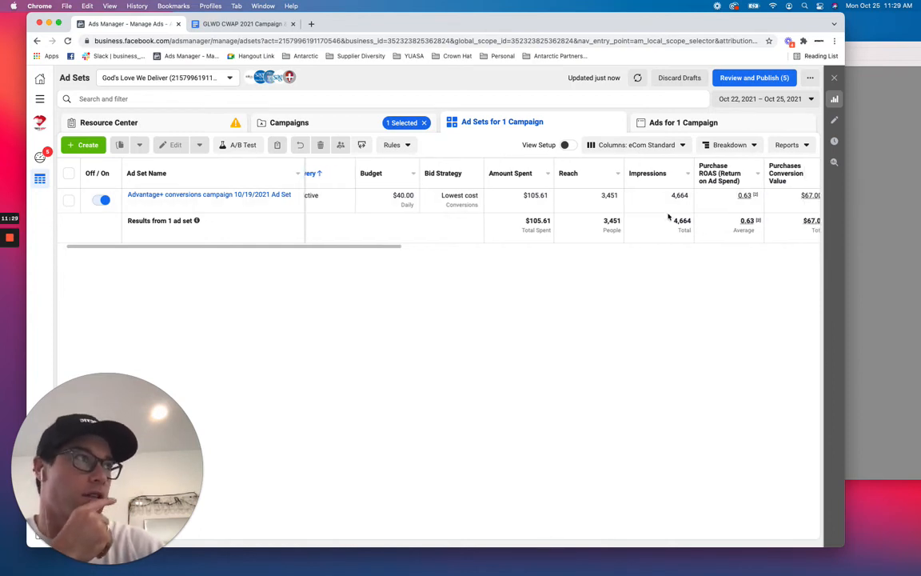
{"action": "scroll", "coordinate": [669, 215], "scroll_direction": "right", "scroll_amount": 4}
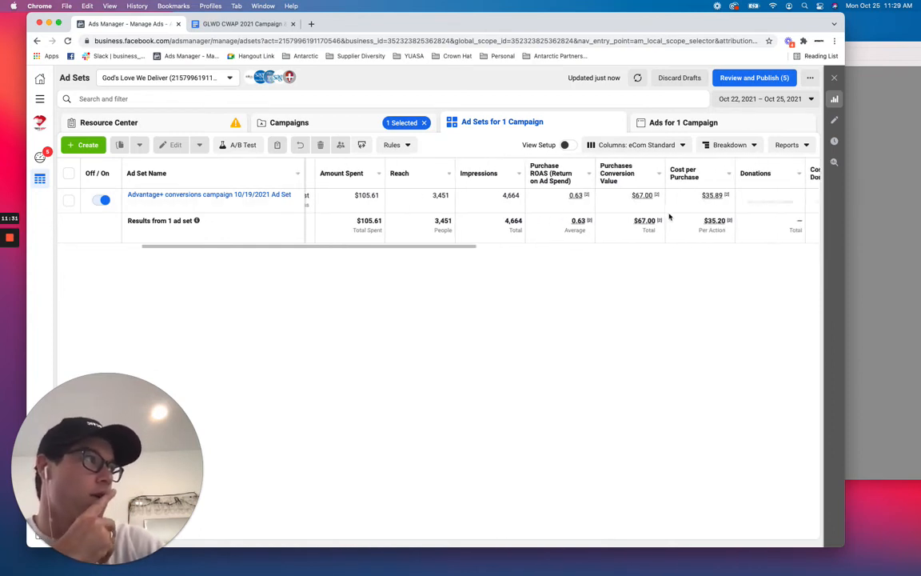
{"action": "scroll", "coordinate": [670, 216], "scroll_direction": "right", "scroll_amount": 2}
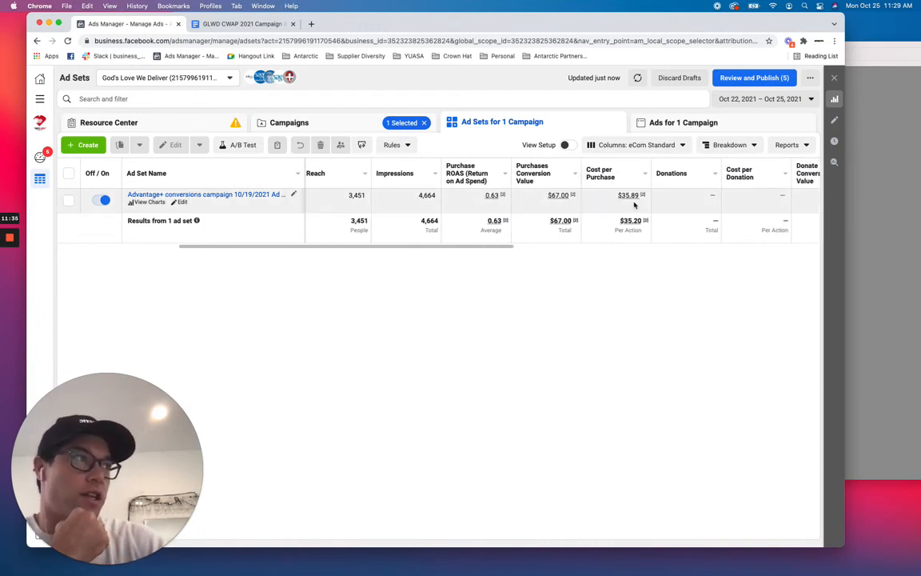
{"action": "scroll", "coordinate": [470, 192], "scroll_direction": "right", "scroll_amount": 1}
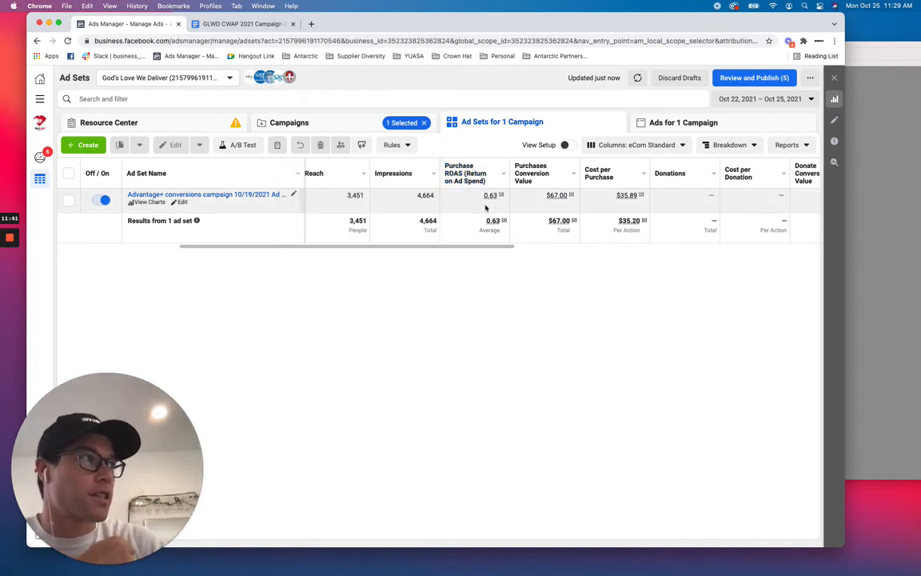
{"action": "scroll", "coordinate": [486, 207], "scroll_direction": "right", "scroll_amount": 10}
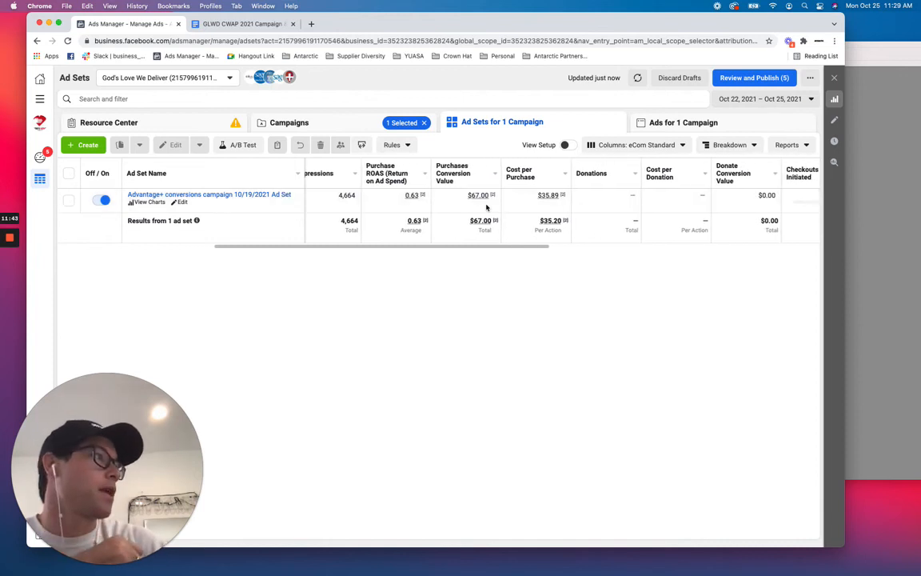
{"action": "scroll", "coordinate": [486, 207], "scroll_direction": "right", "scroll_amount": 5}
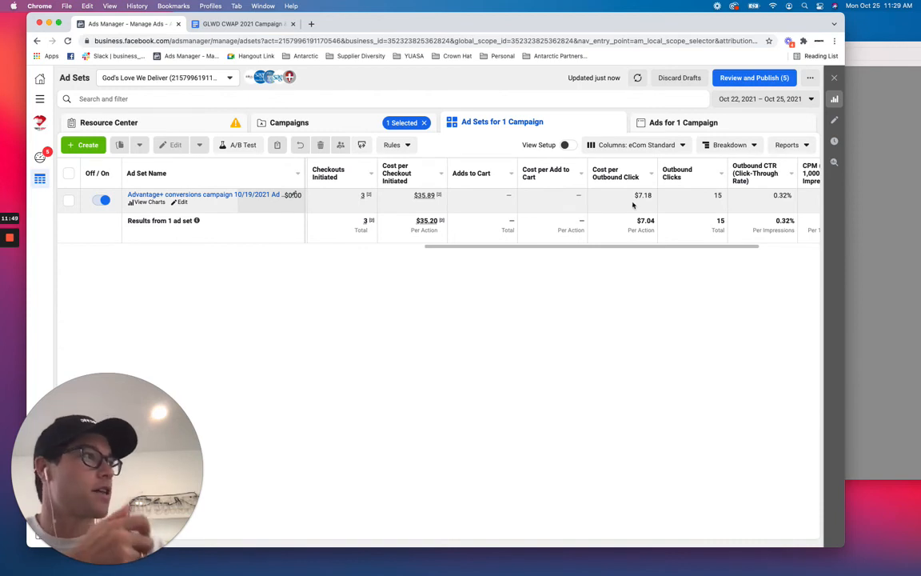
{"action": "scroll", "coordinate": [633, 205], "scroll_direction": "right", "scroll_amount": 2}
{"action": "scroll", "coordinate": [640, 206], "scroll_direction": "right", "scroll_amount": 2}
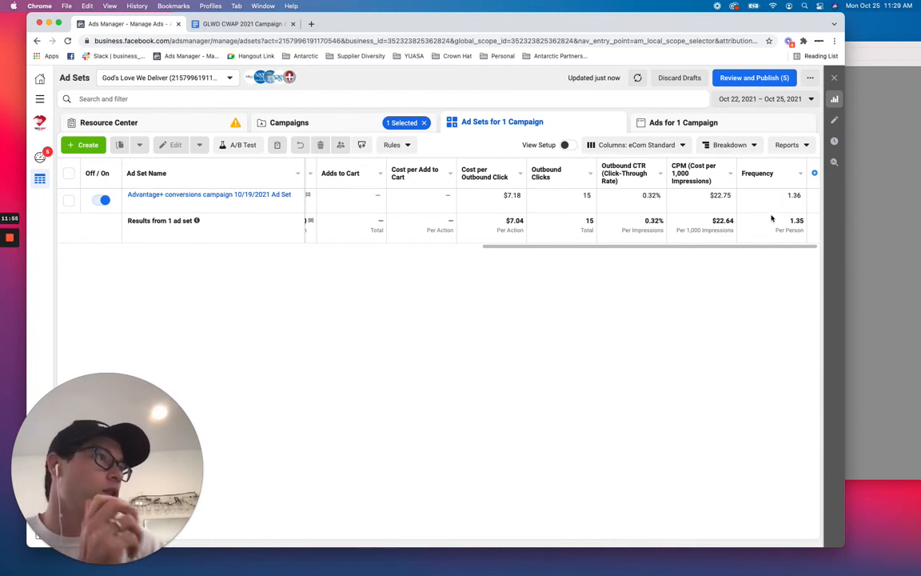
Scroll through the ad set's metric columns to examine its checkout, donation, purchase and cost-per-action figures.
{"action": "scroll", "coordinate": [771, 217], "scroll_direction": "left", "scroll_amount": 3}
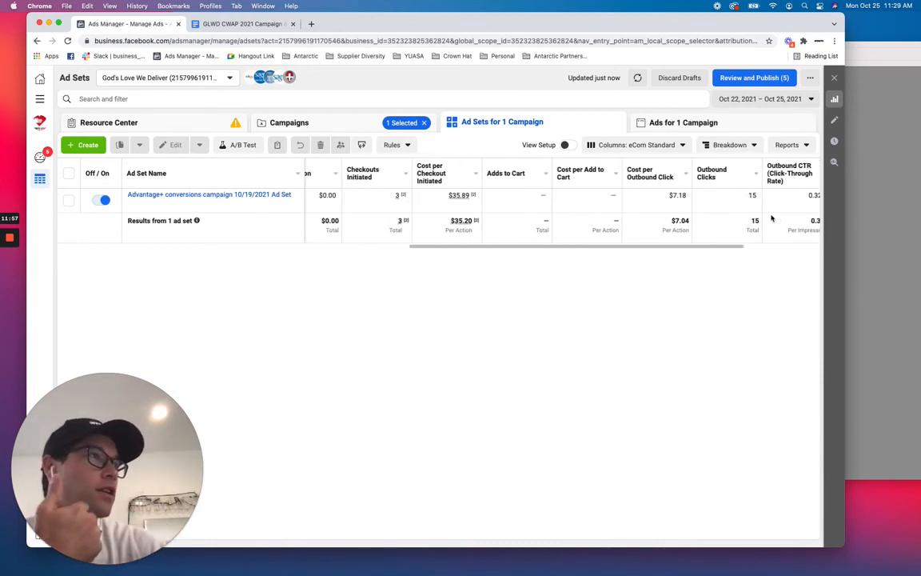
{"action": "scroll", "coordinate": [771, 217], "scroll_direction": "left", "scroll_amount": 1}
{"action": "scroll", "coordinate": [771, 218], "scroll_direction": "left", "scroll_amount": 2}
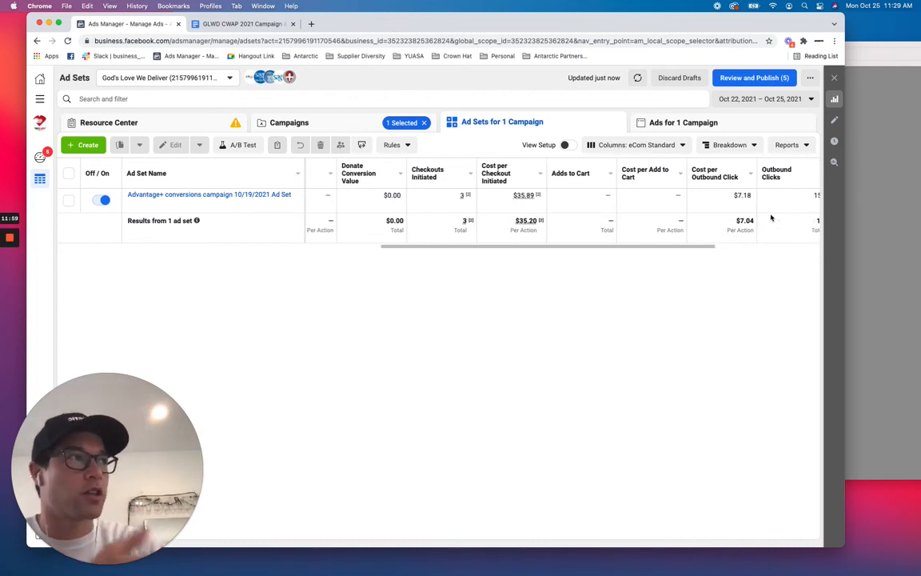
{"action": "scroll", "coordinate": [771, 217], "scroll_direction": "left", "scroll_amount": 2}
{"action": "scroll", "coordinate": [771, 217], "scroll_direction": "left", "scroll_amount": 6}
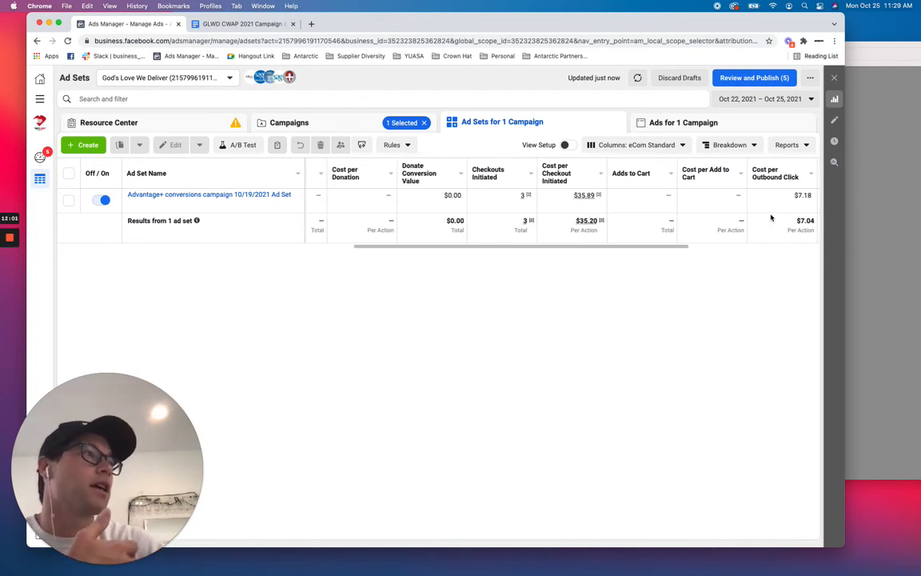
{"action": "scroll", "coordinate": [771, 218], "scroll_direction": "left", "scroll_amount": 1}
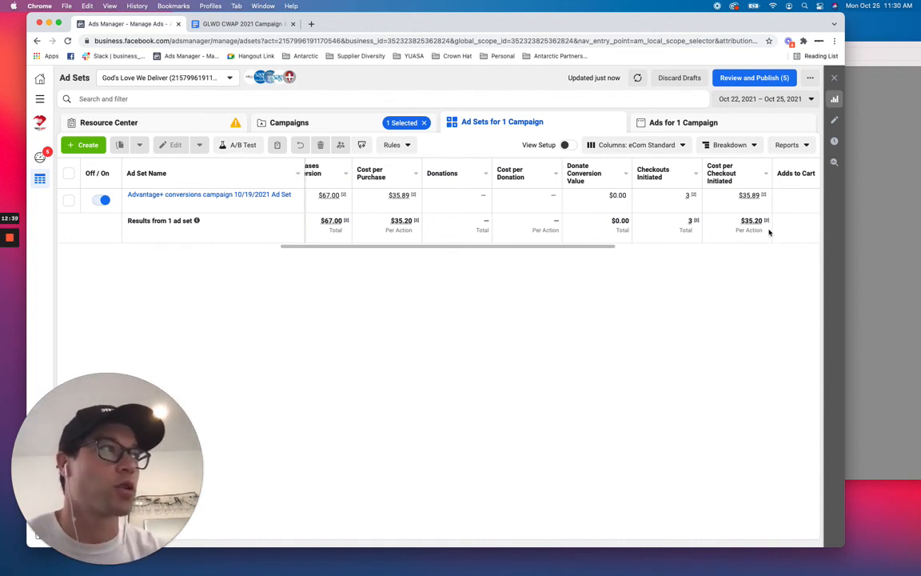
{"action": "scroll", "coordinate": [765, 228], "scroll_direction": "right", "scroll_amount": 2}
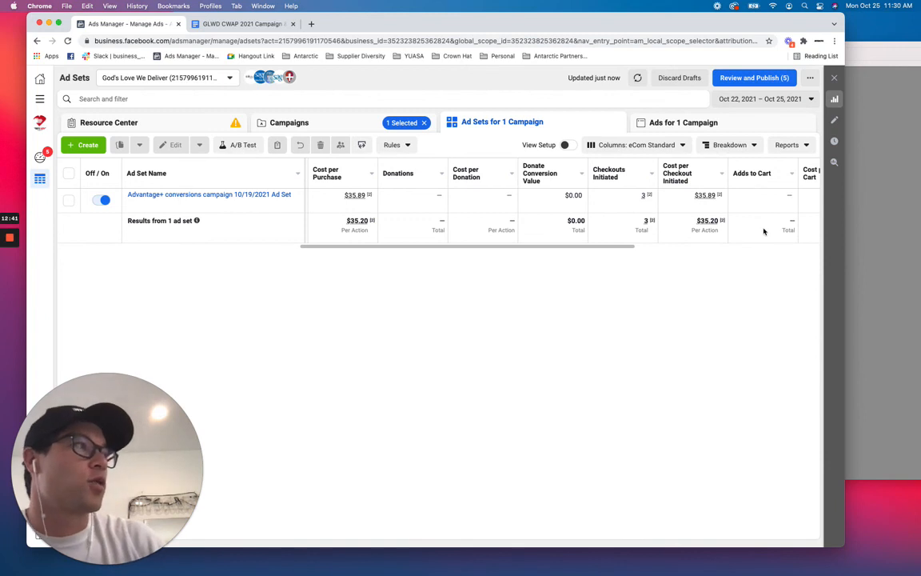
{"action": "scroll", "coordinate": [763, 231], "scroll_direction": "right", "scroll_amount": 2}
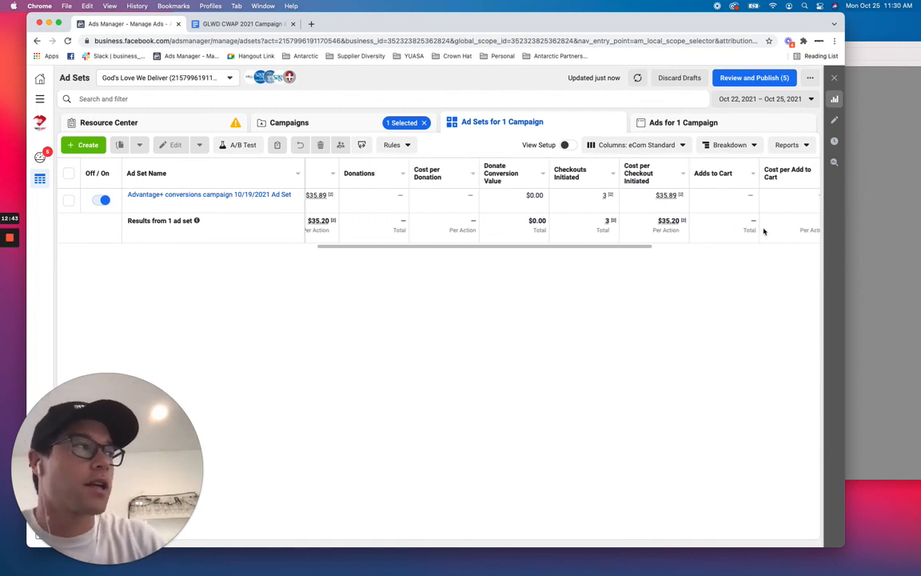
{"action": "scroll", "coordinate": [764, 232], "scroll_direction": "right", "scroll_amount": 1}
{"action": "scroll", "coordinate": [763, 231], "scroll_direction": "right", "scroll_amount": 5}
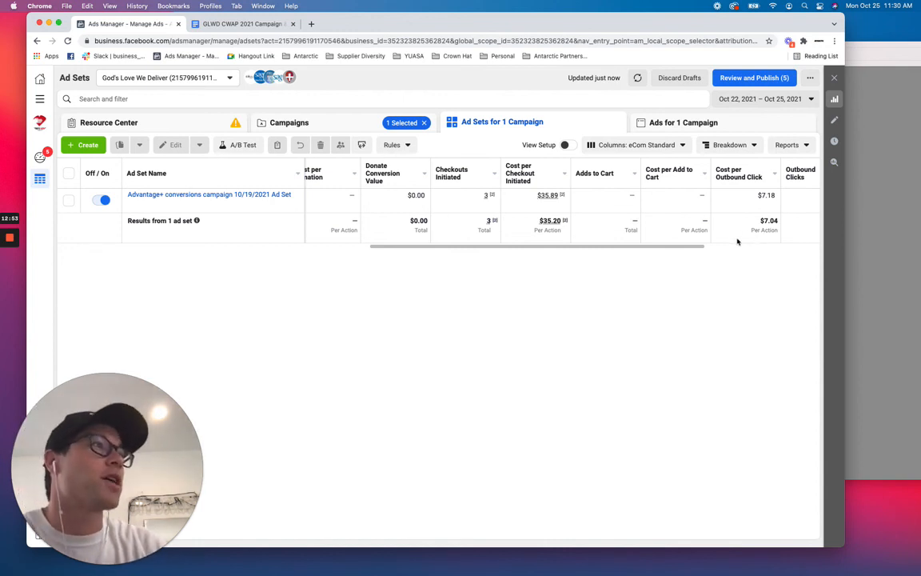
{"action": "scroll", "coordinate": [716, 232], "scroll_direction": "right", "scroll_amount": 5}
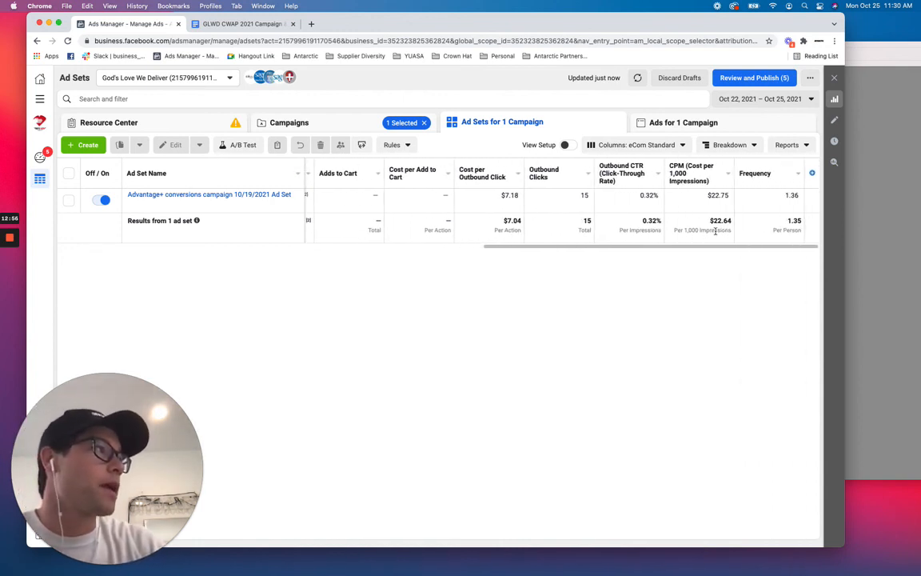
Select the Advantage+ conversions ad set and review its delivery, budget, amount spent, reach and impressions columns.
{"action": "left_click", "coordinate": [787, 195]}
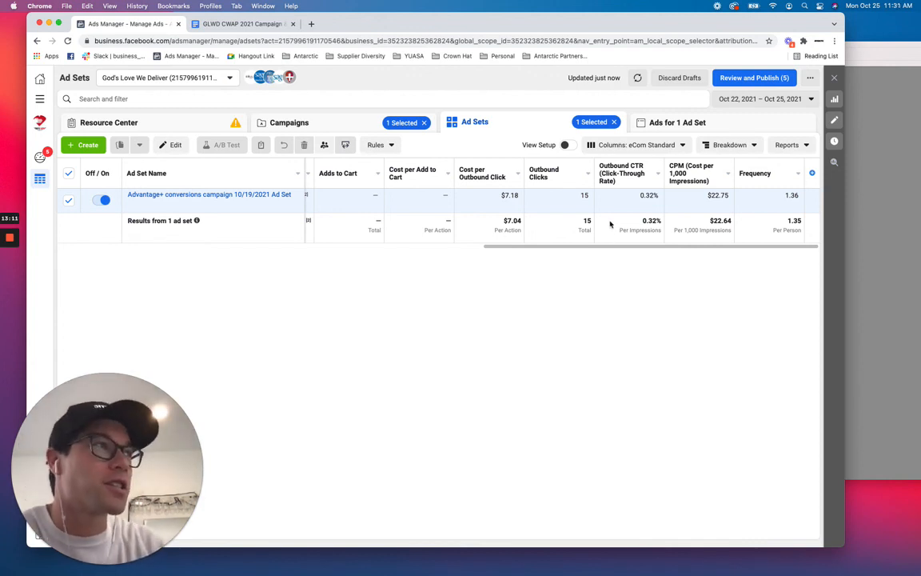
{"action": "scroll", "coordinate": [611, 218], "scroll_direction": "left", "scroll_amount": 2}
{"action": "scroll", "coordinate": [611, 216], "scroll_direction": "left", "scroll_amount": 10}
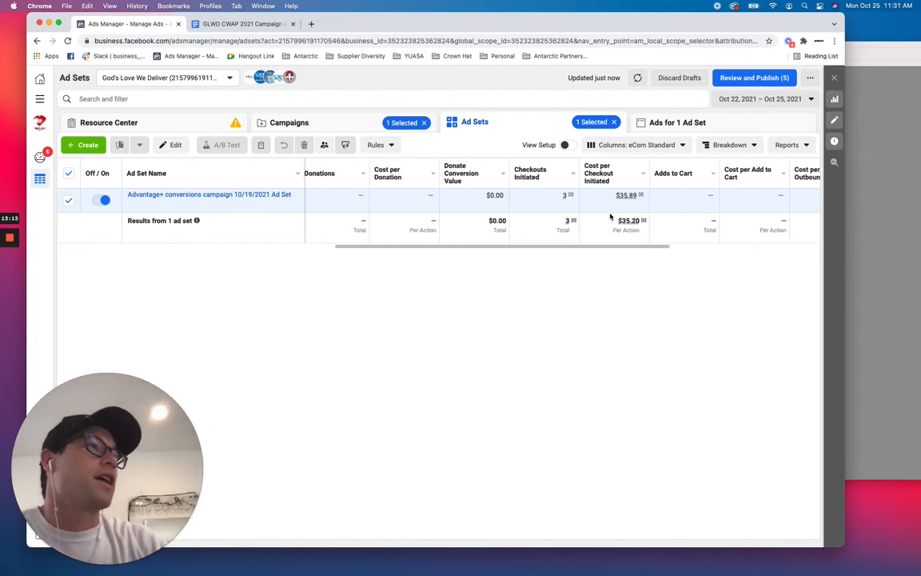
{"action": "scroll", "coordinate": [611, 216], "scroll_direction": "left", "scroll_amount": 6}
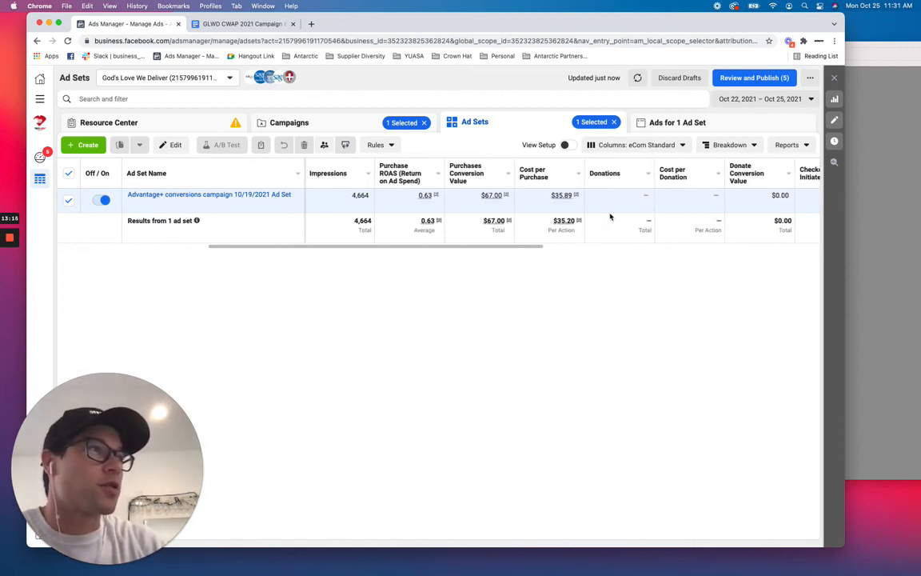
{"action": "scroll", "coordinate": [611, 216], "scroll_direction": "left", "scroll_amount": 12}
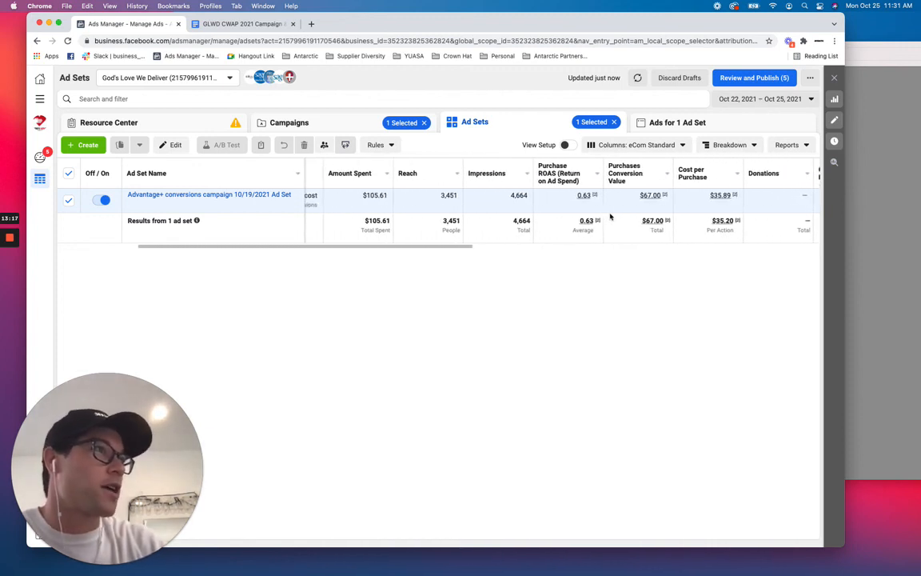
{"action": "scroll", "coordinate": [611, 216], "scroll_direction": "left", "scroll_amount": 1}
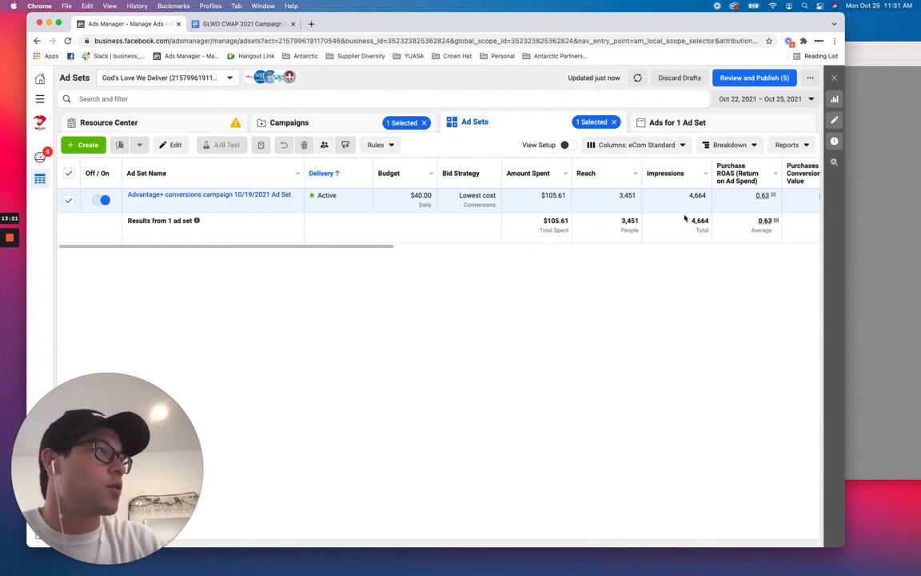
{"action": "mouse_move", "coordinate": [772, 196]}
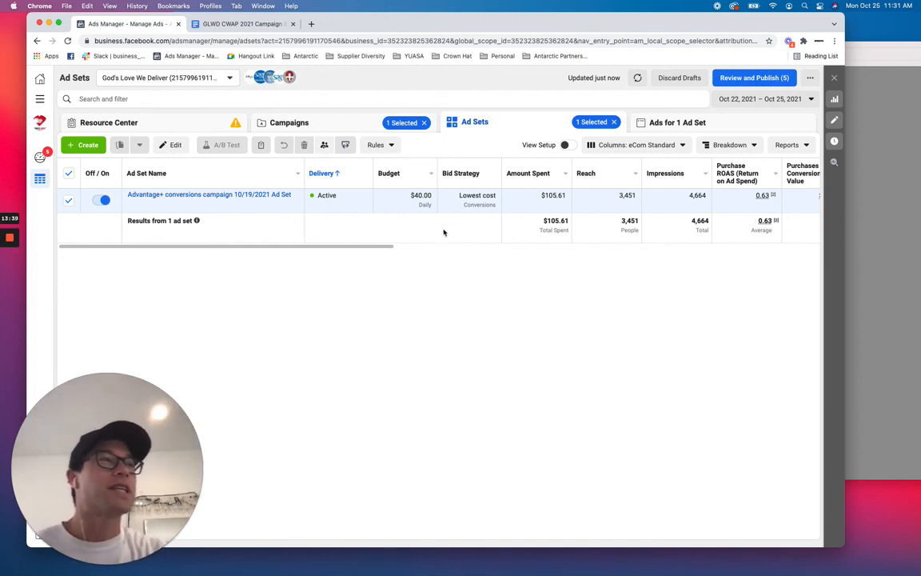
{"action": "left_click", "coordinate": [140, 469]}
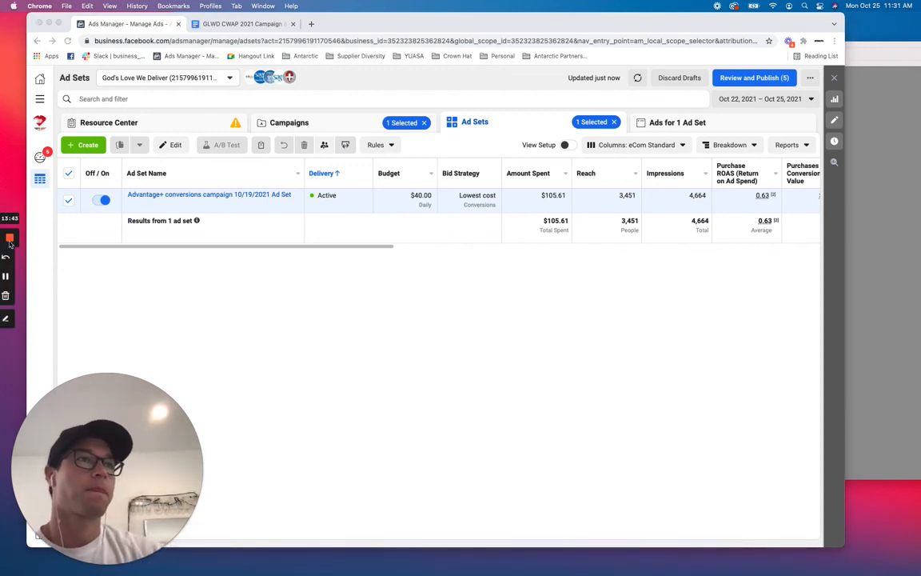